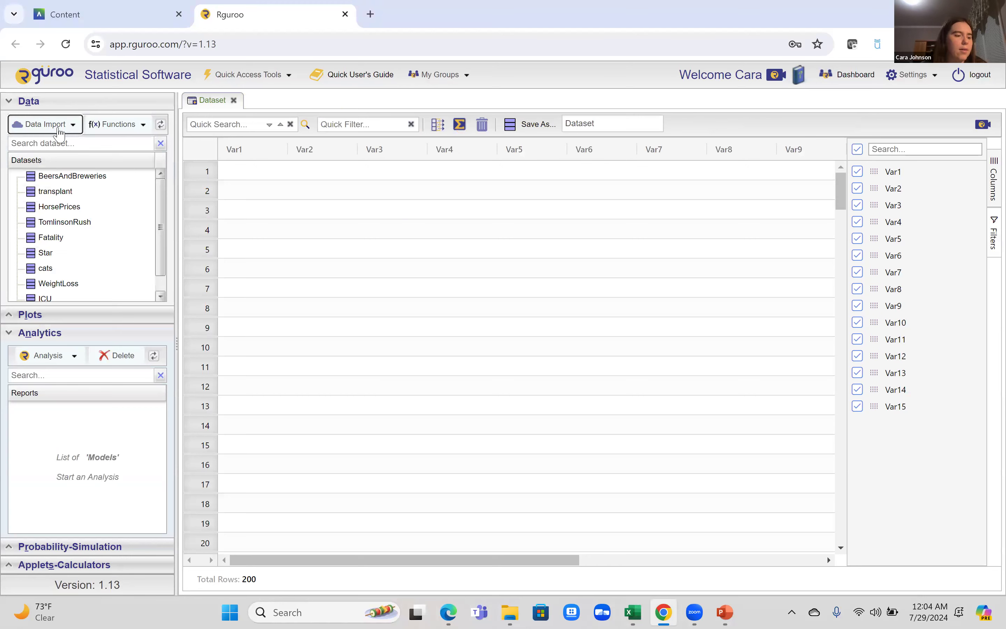
# Import the 10.1.9 Dog Weights (1) CSV file from Downloads with First Line as header, and dismiss its data summary.
pyautogui.click(61, 143)
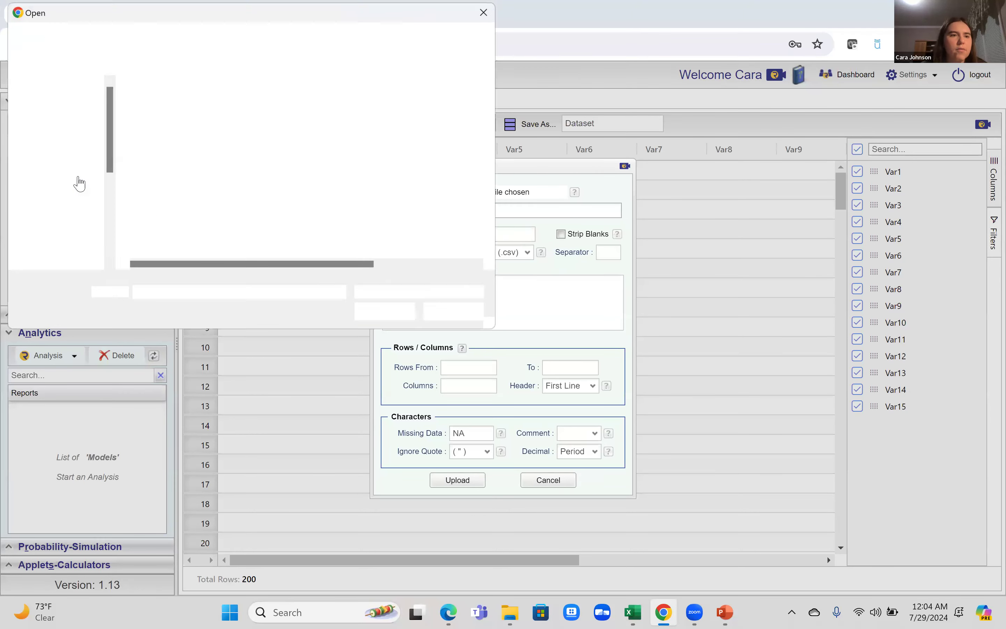
pyautogui.click(62, 201)
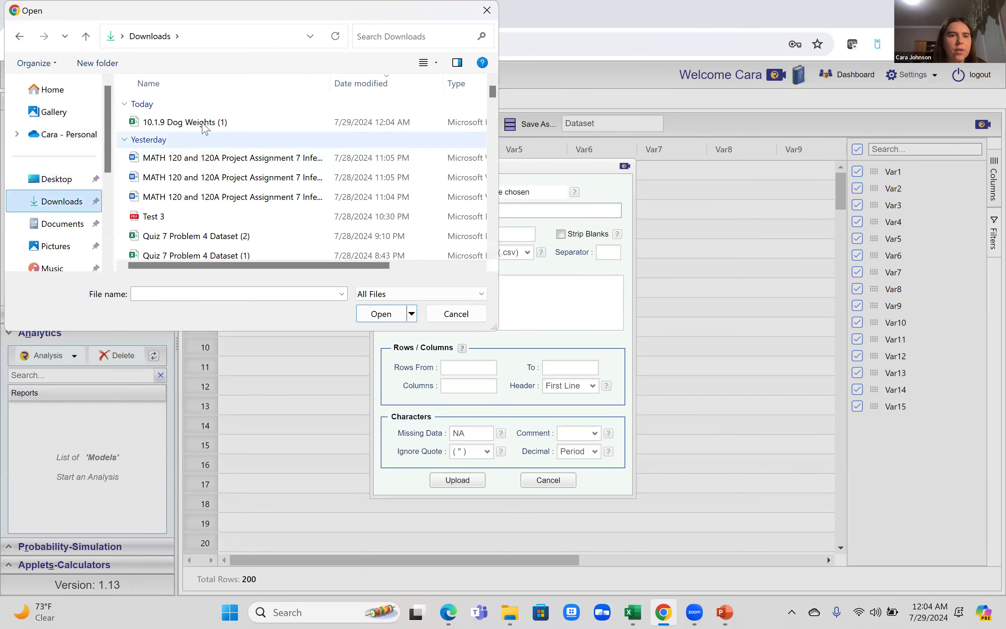
pyautogui.click(203, 122)
pyautogui.click(387, 315)
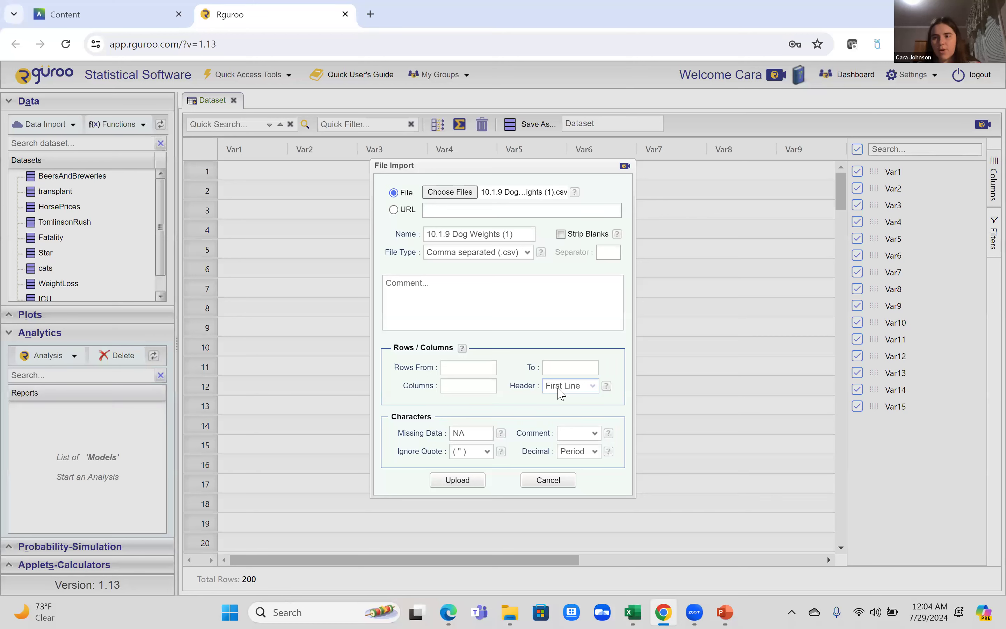
pyautogui.click(561, 392)
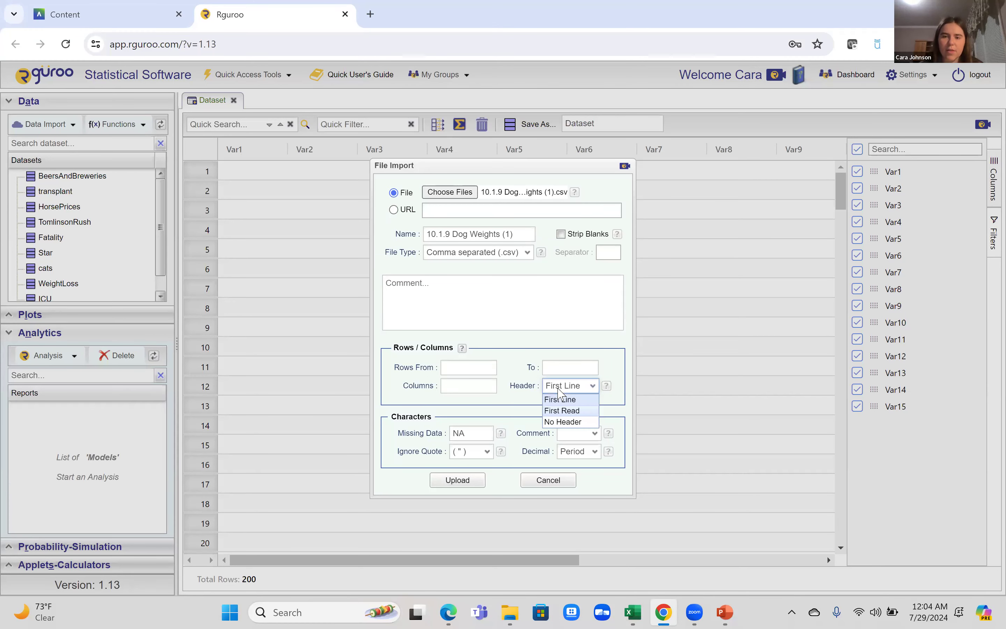
pyautogui.click(561, 400)
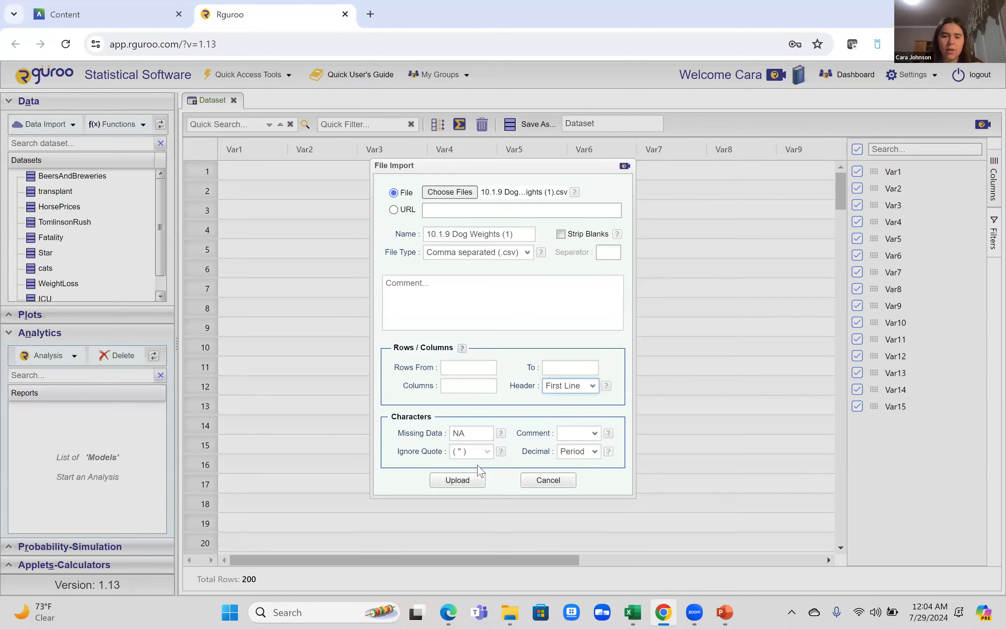
pyautogui.click(457, 483)
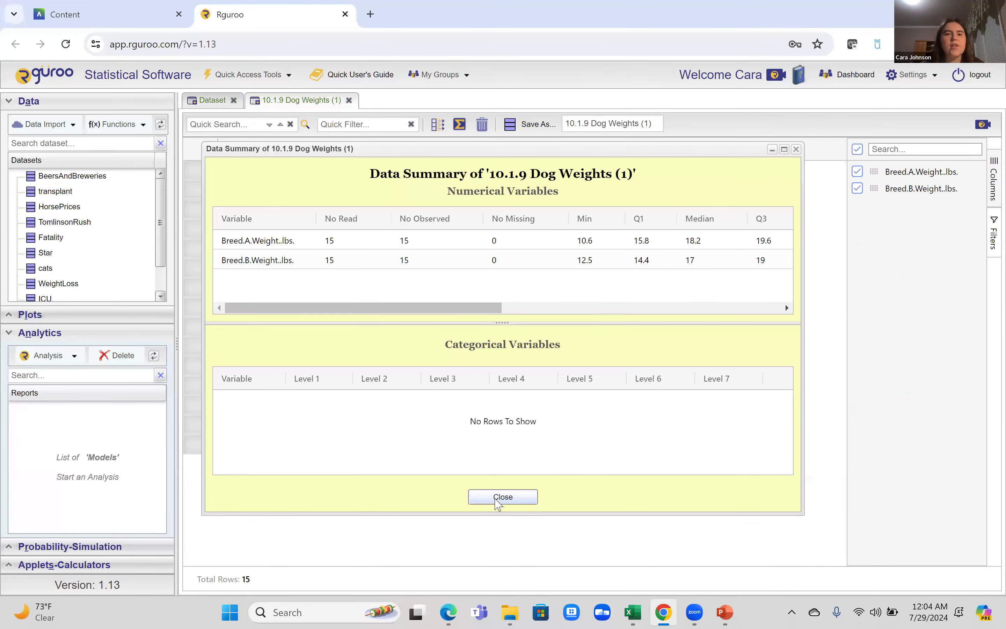
pyautogui.click(498, 498)
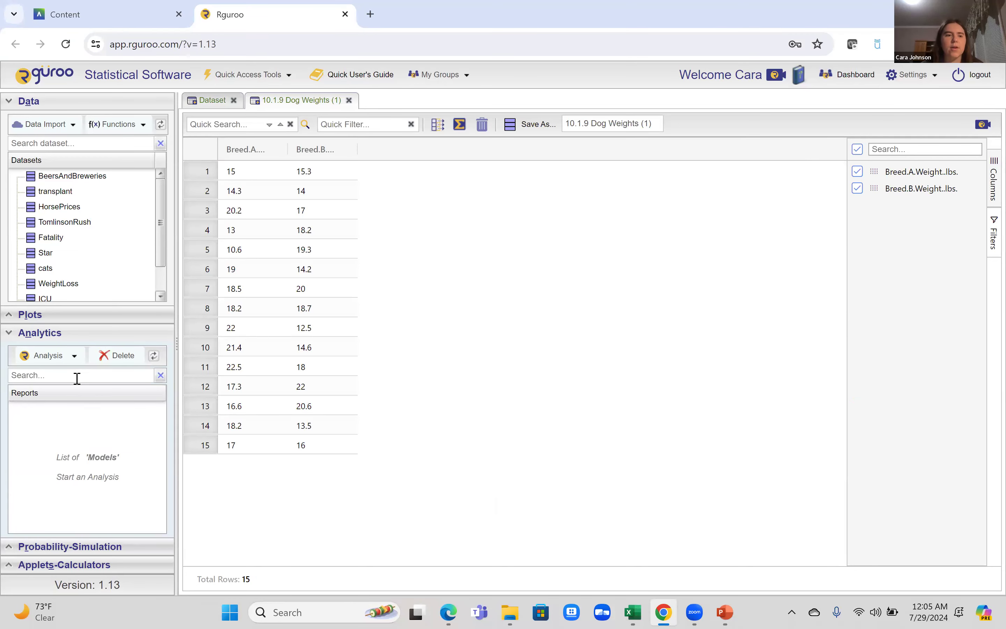
# Start a One & Two Population Mean Inference on 10.1.9 Dog Weights (1), with Breed.A.Weight..lbs. as Variable 1 and Breed.B.Weight..lbs. as Variable 2.
pyautogui.click(70, 357)
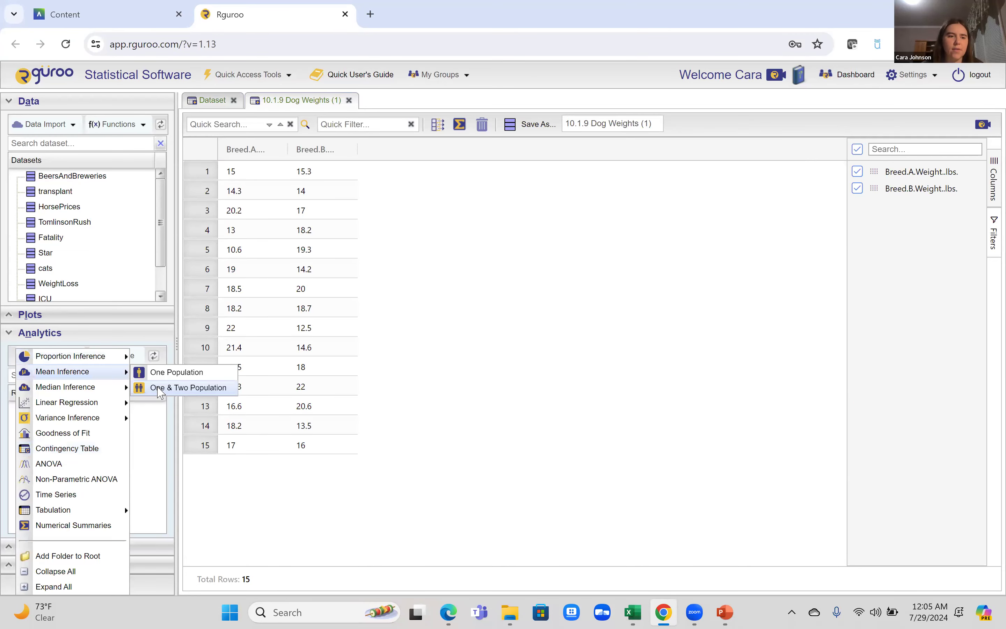
pyautogui.click(164, 391)
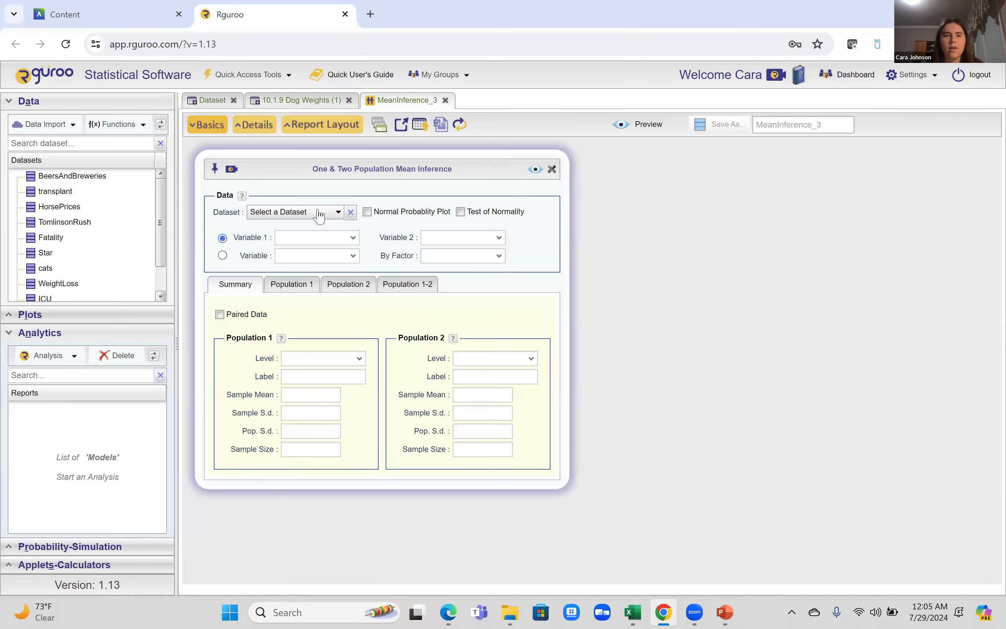
pyautogui.click(334, 212)
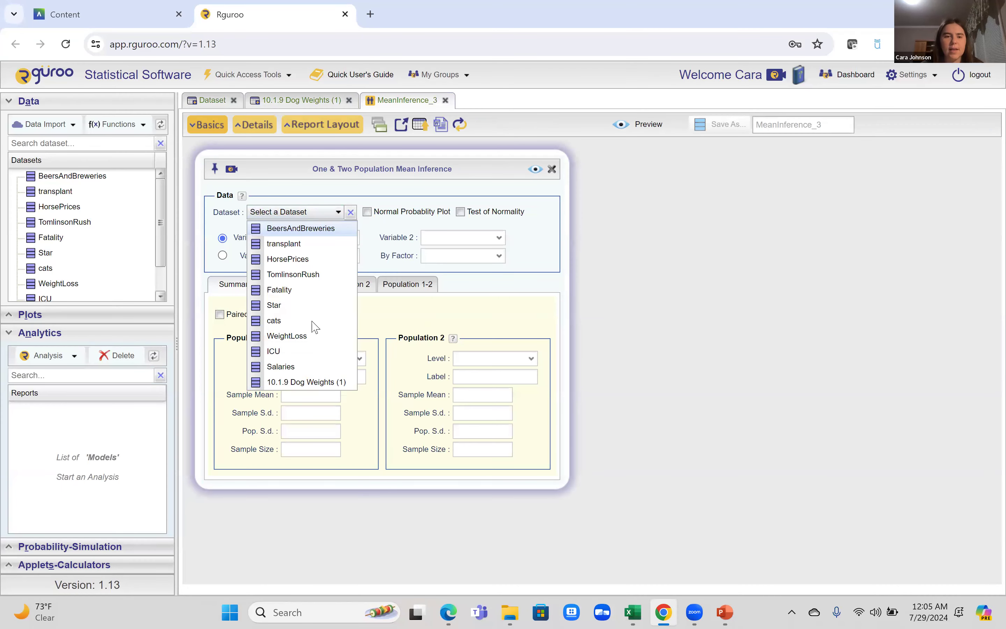
pyautogui.click(310, 383)
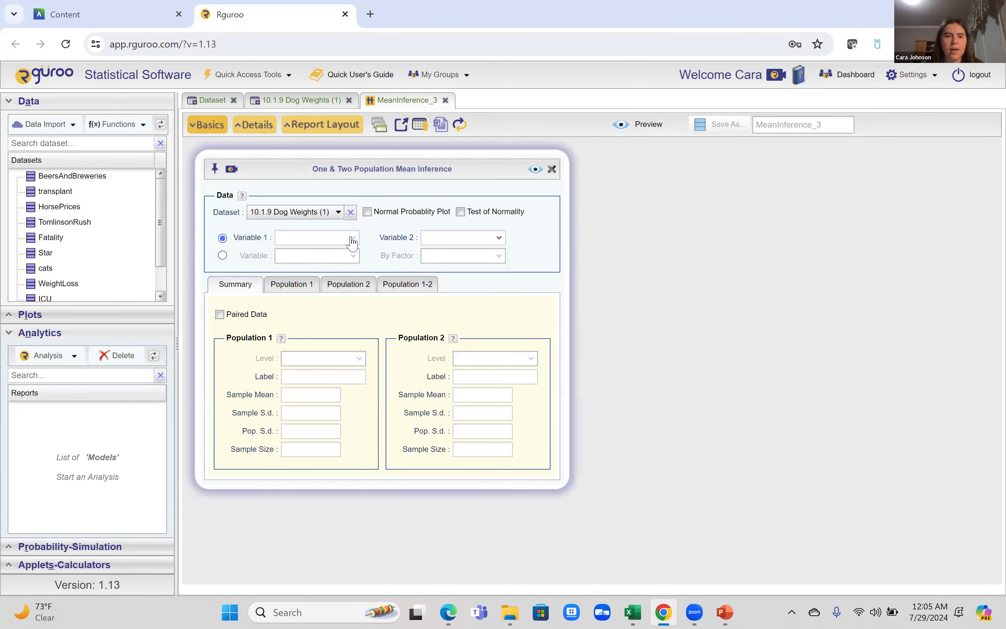
pyautogui.click(352, 239)
pyautogui.click(350, 249)
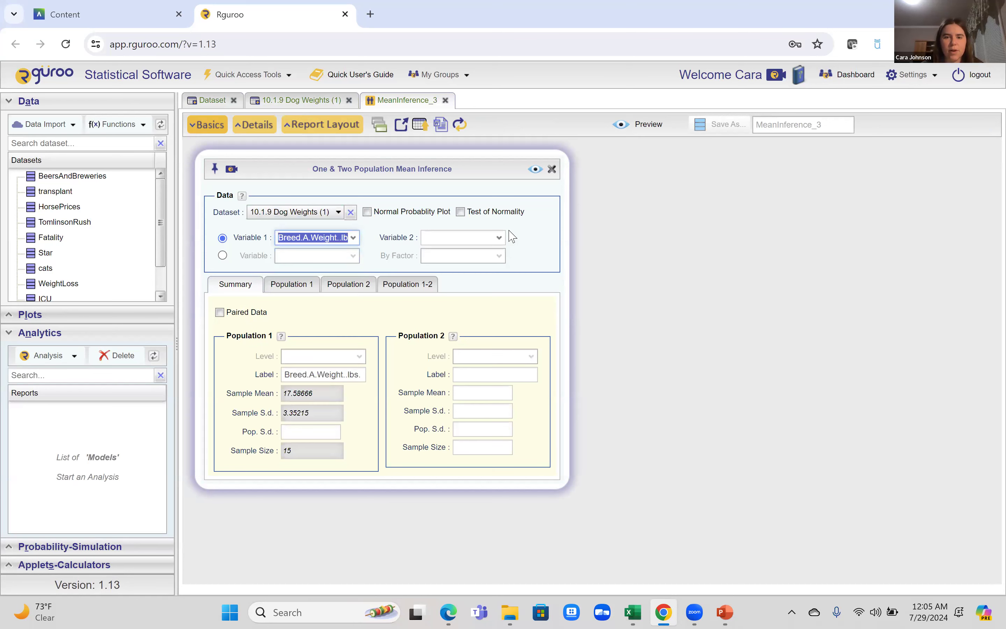
pyautogui.click(498, 239)
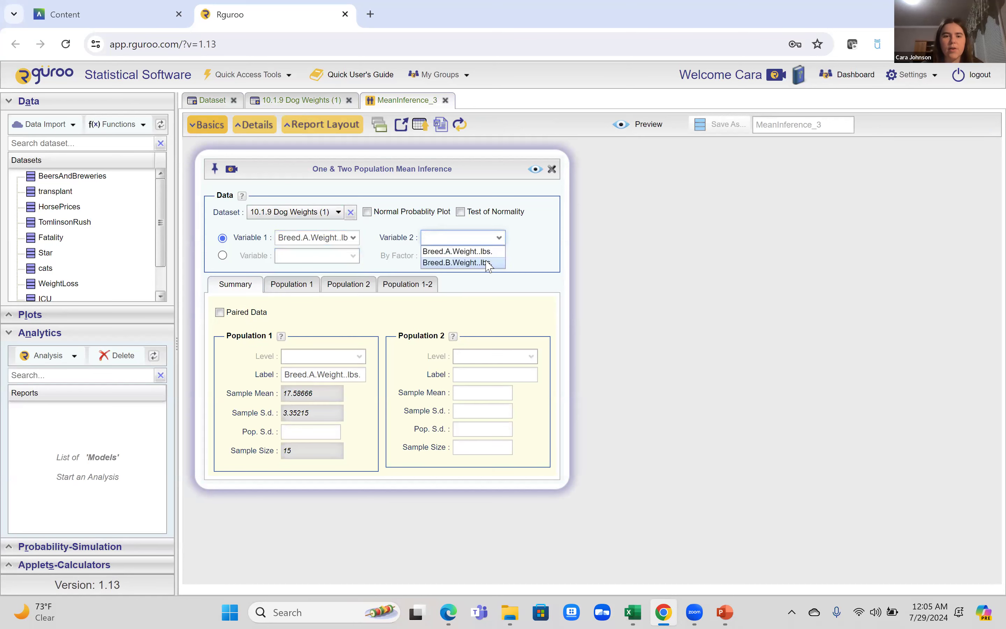
pyautogui.click(488, 263)
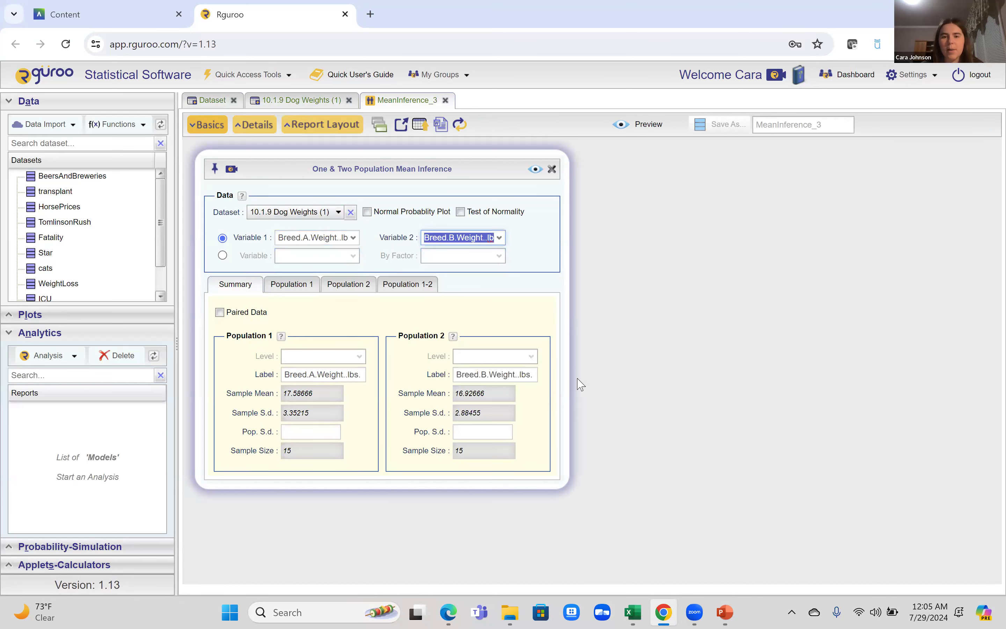
# Check the problem statement in the PowerPoint notes and set the population standard deviations to 2 for Population 1 and 1.5 for Population 2.
pyautogui.click(300, 433)
pyautogui.moveTo(725, 612)
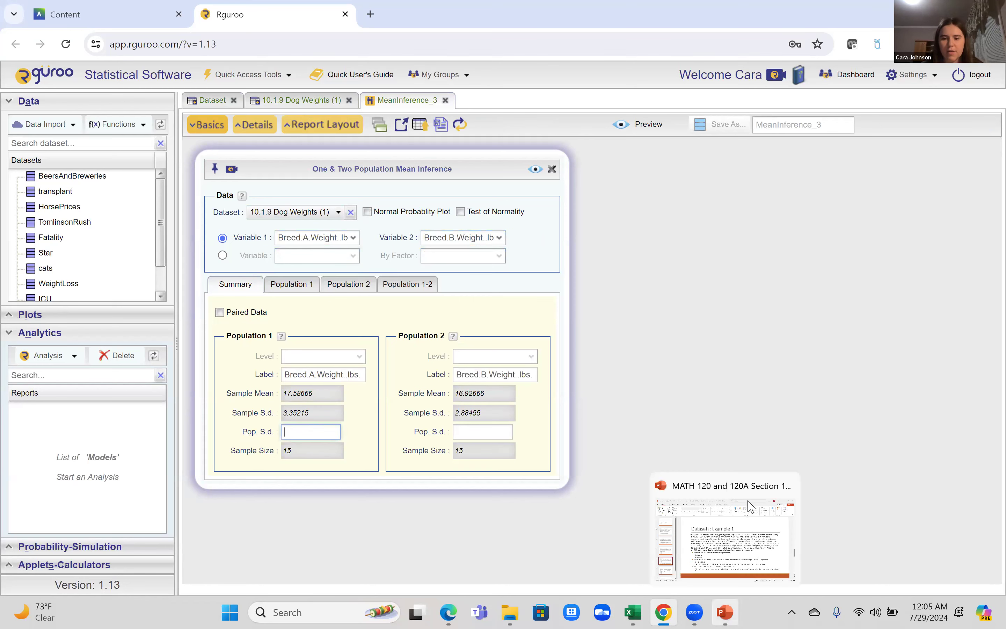
pyautogui.click(745, 500)
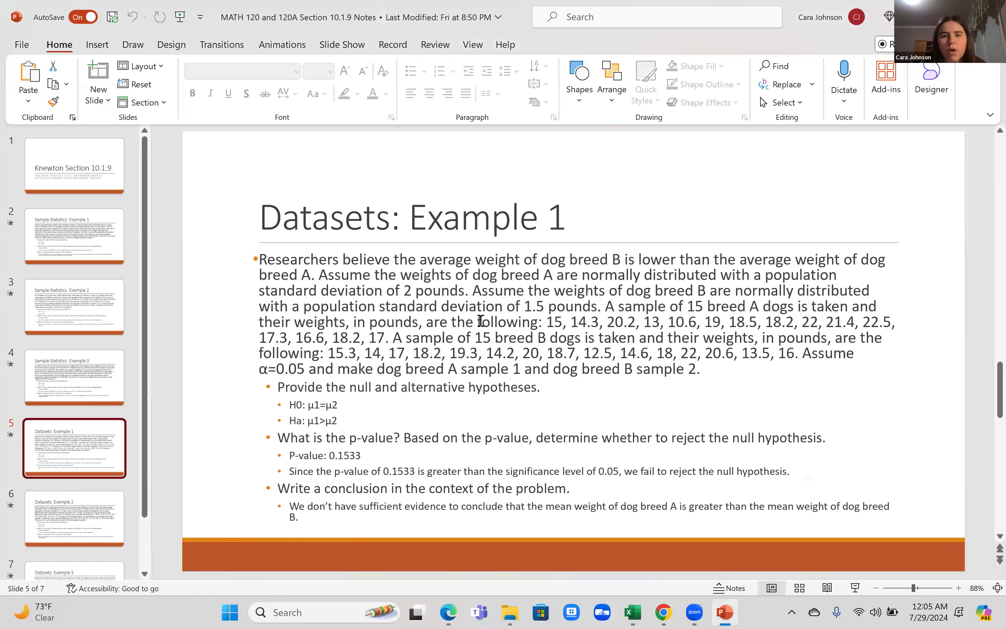
pyautogui.moveTo(663, 612)
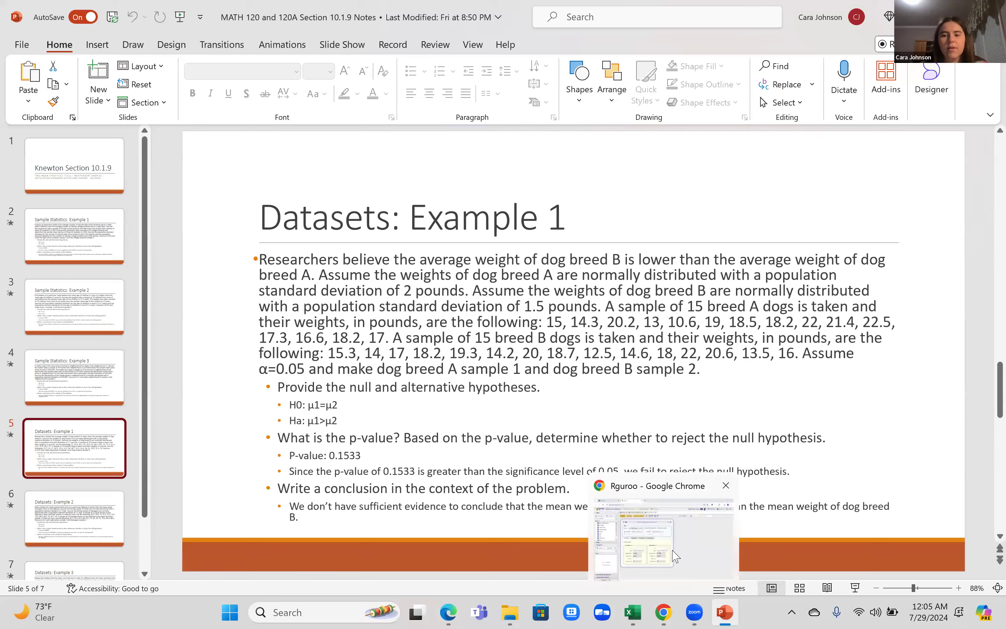
pyautogui.click(642, 540)
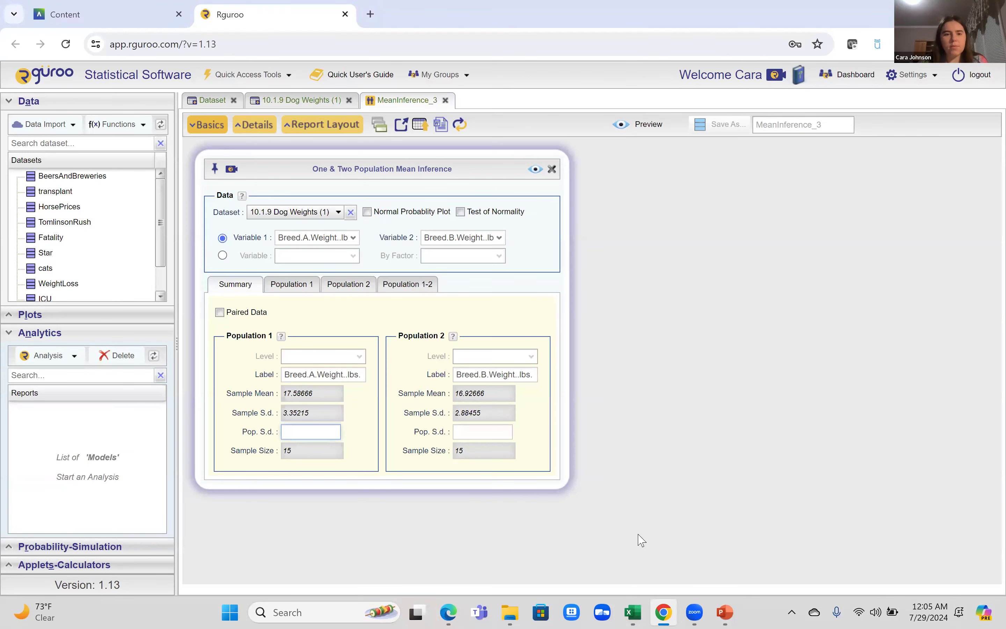
pyautogui.click(496, 432)
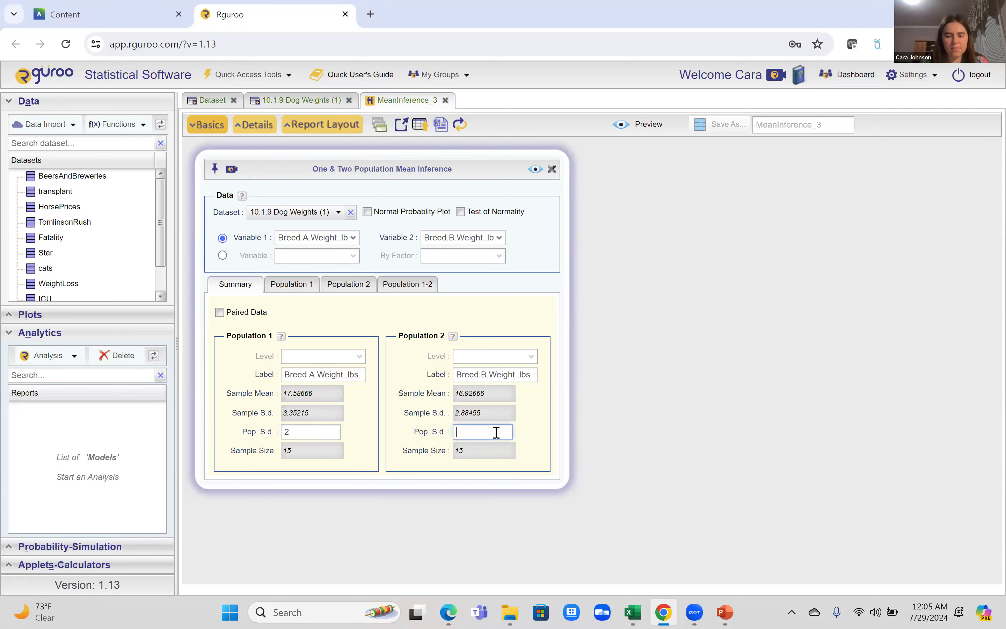
# Set up a z-statistic hypothesis test for Population 1-2 with alternative μ1 - μ2 > 0, checking the PowerPoint notes, and preview the report.
pyautogui.click(409, 286)
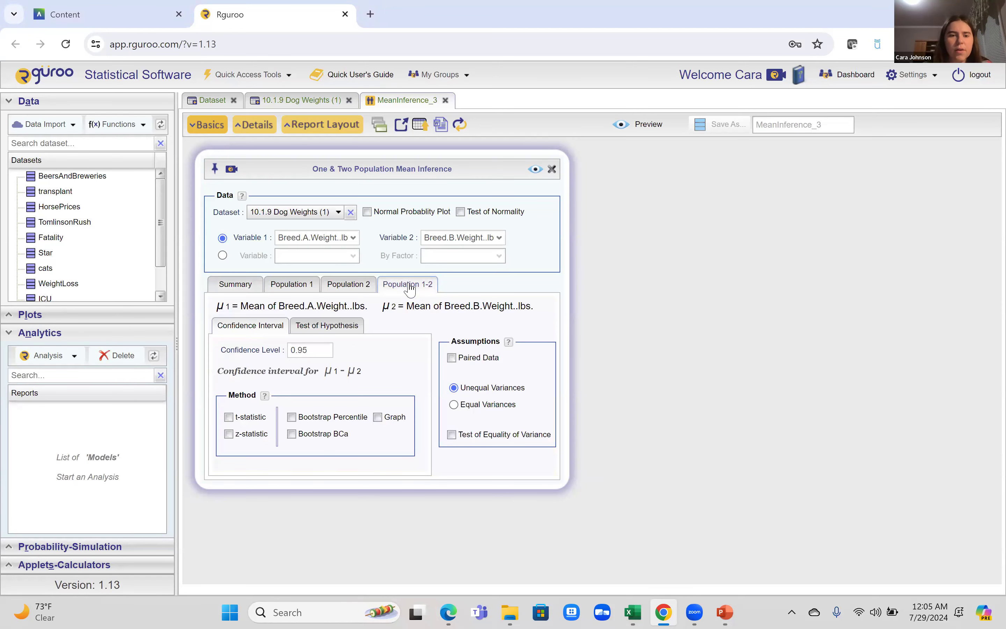
pyautogui.click(329, 326)
pyautogui.moveTo(725, 612)
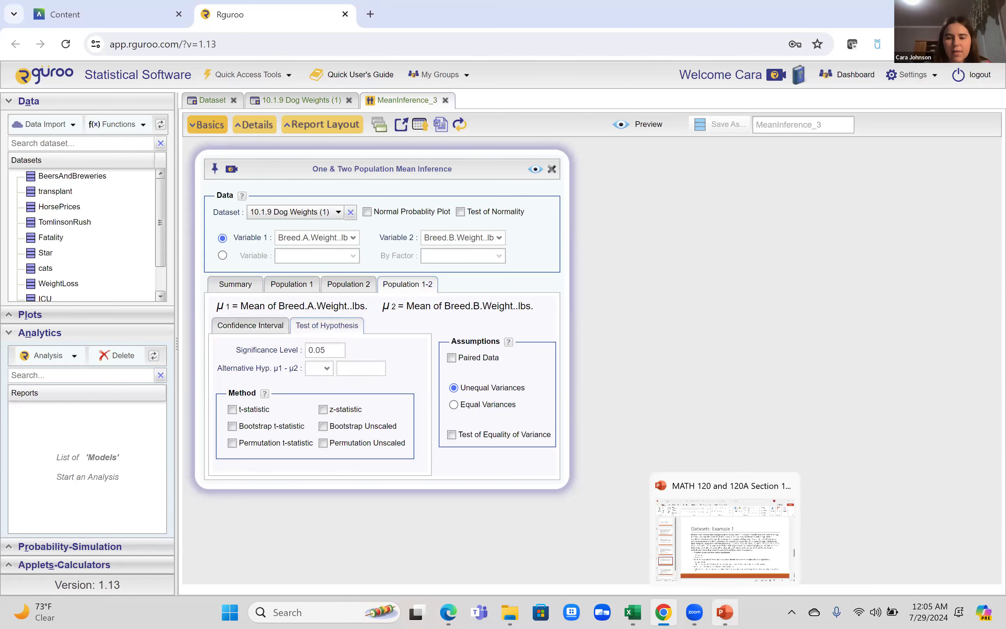
pyautogui.click(738, 507)
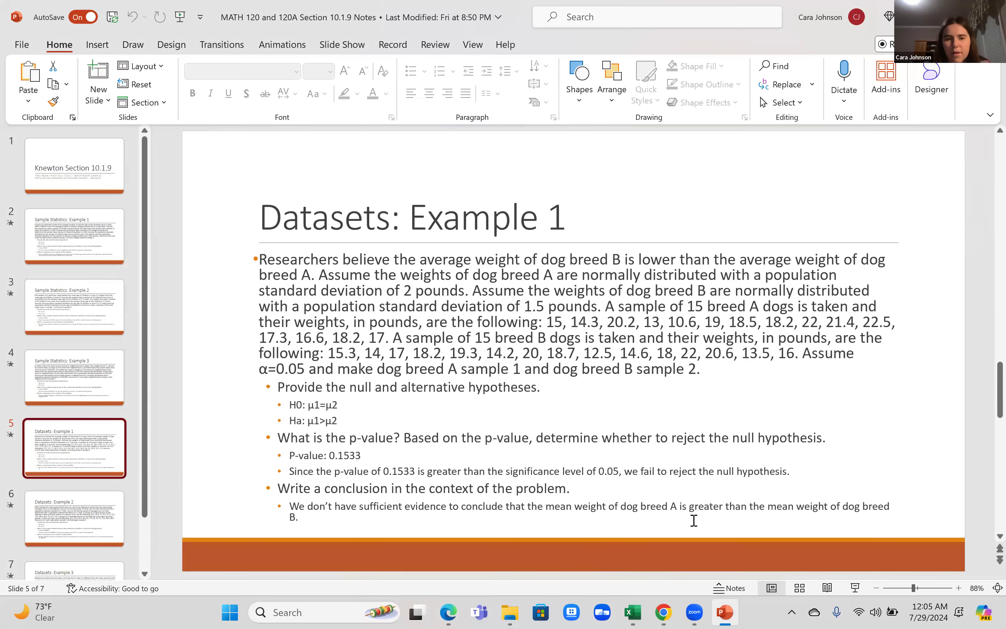
pyautogui.moveTo(664, 612)
pyautogui.click(615, 531)
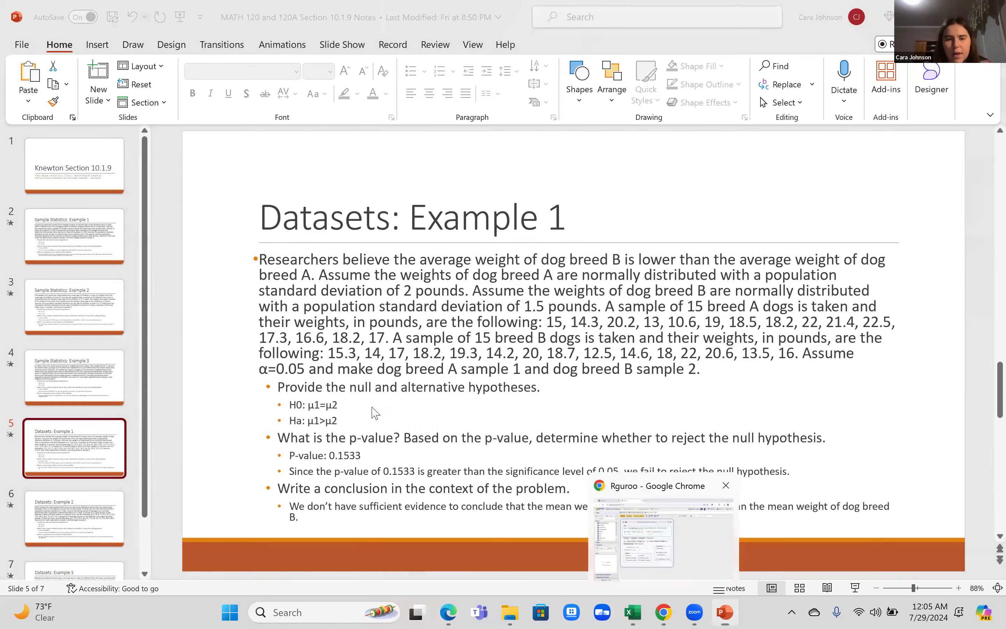
pyautogui.click(319, 368)
pyautogui.click(324, 406)
pyautogui.click(356, 368)
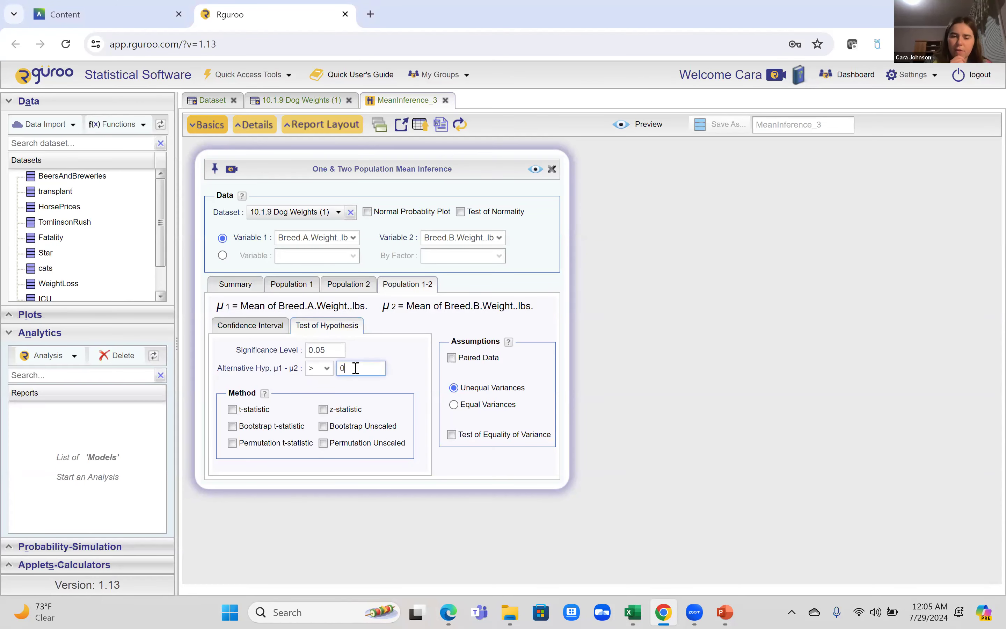
pyautogui.click(323, 411)
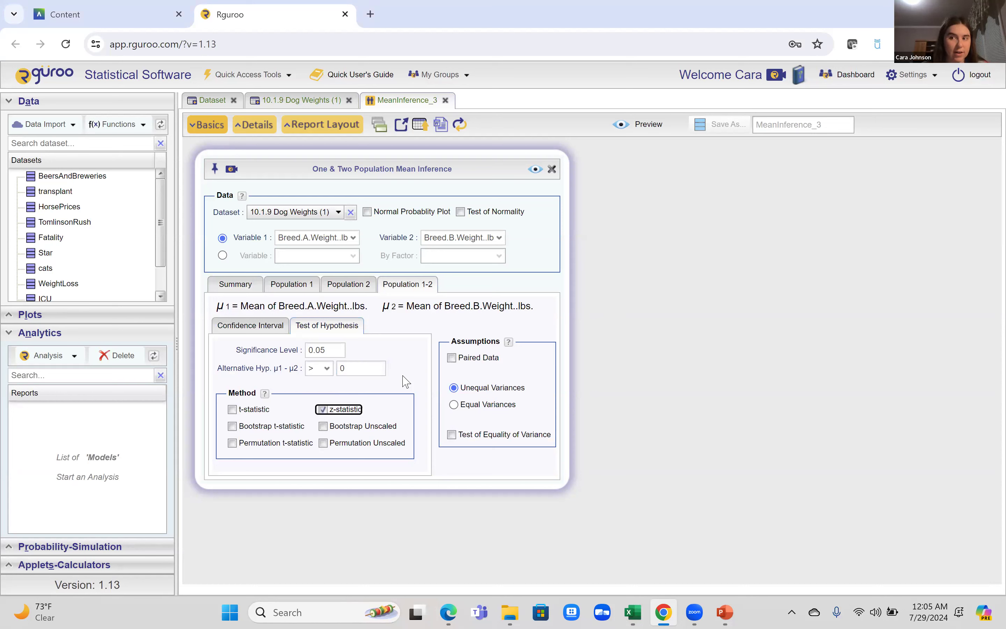
pyautogui.click(536, 168)
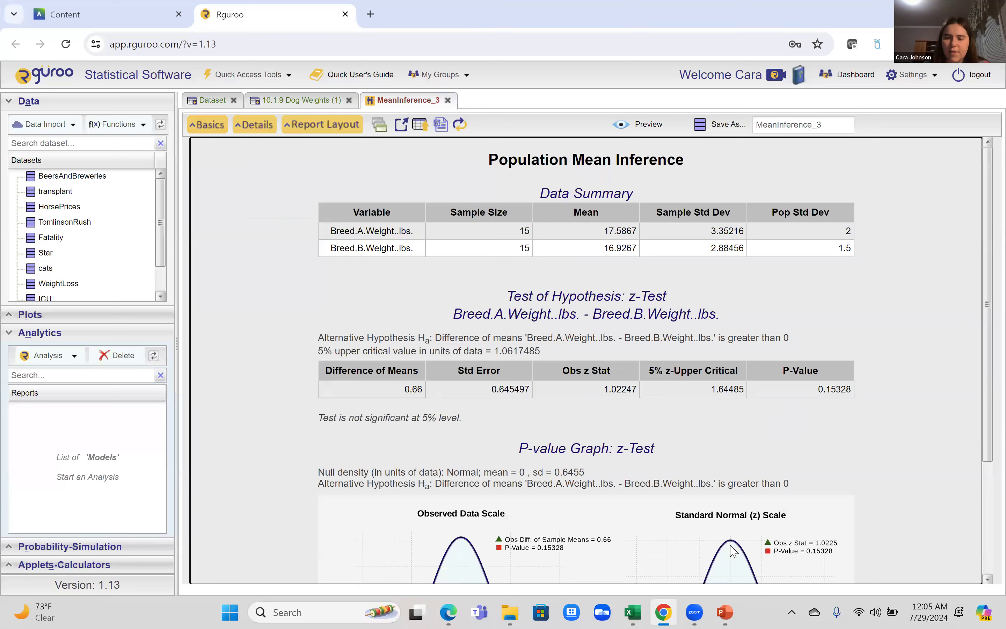
# Switch to the PowerPoint notes and show the Datasets: Example 2 slide.
pyautogui.moveTo(725, 612)
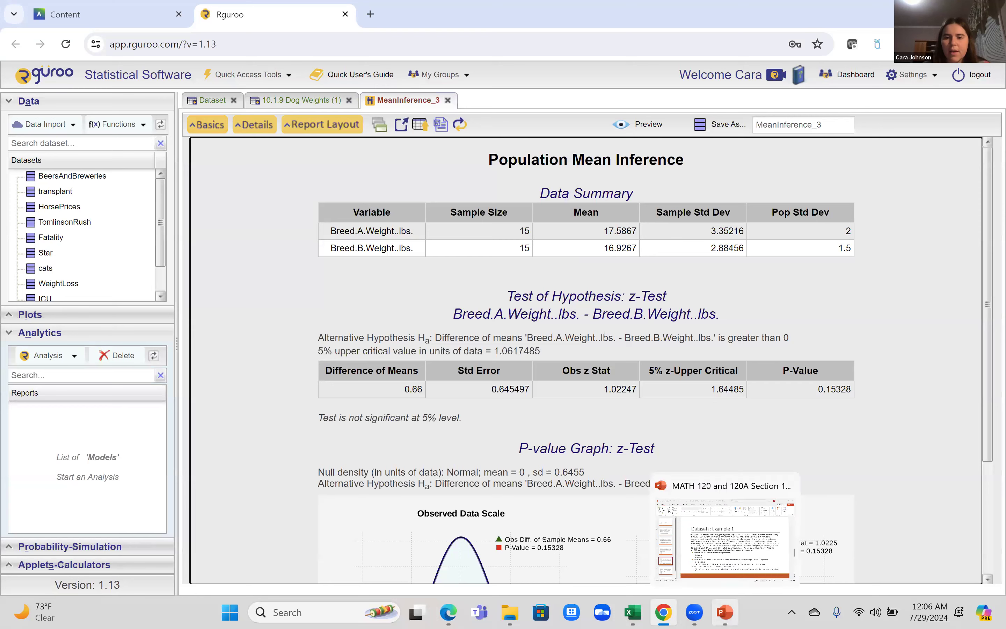
pyautogui.click(741, 562)
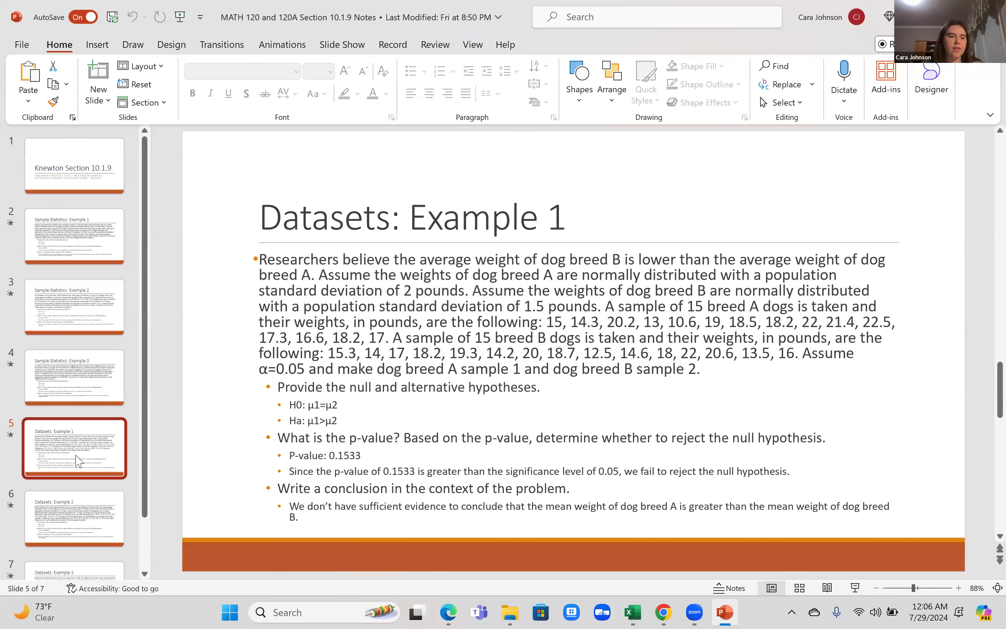
pyautogui.scroll(-2, 88, 447)
pyautogui.click(88, 447)
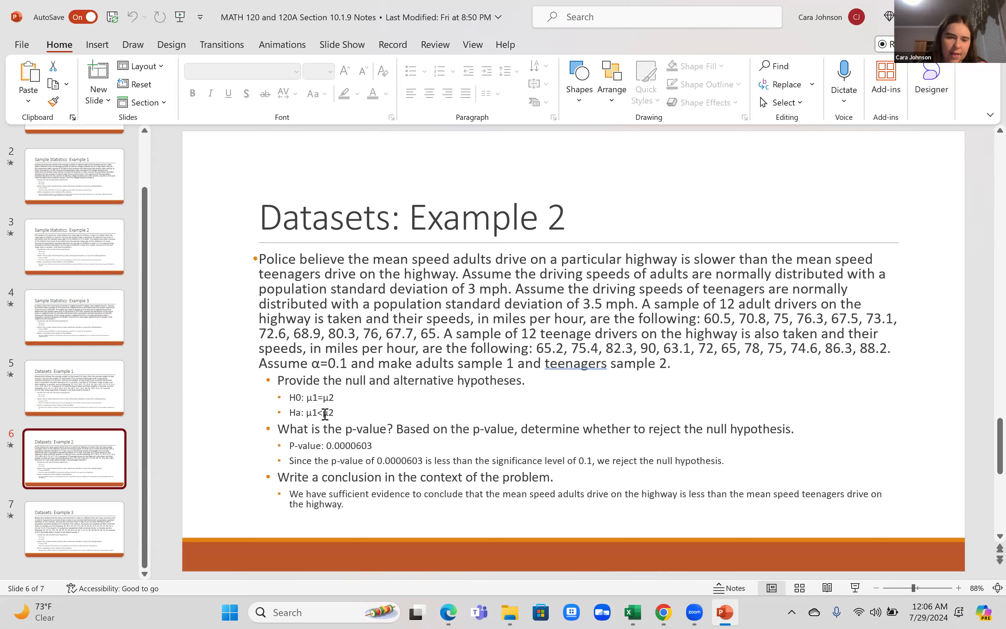
# Return to Rguroo and close the dog weights dataset and the mean inference analysis without saving.
pyautogui.moveTo(669, 599)
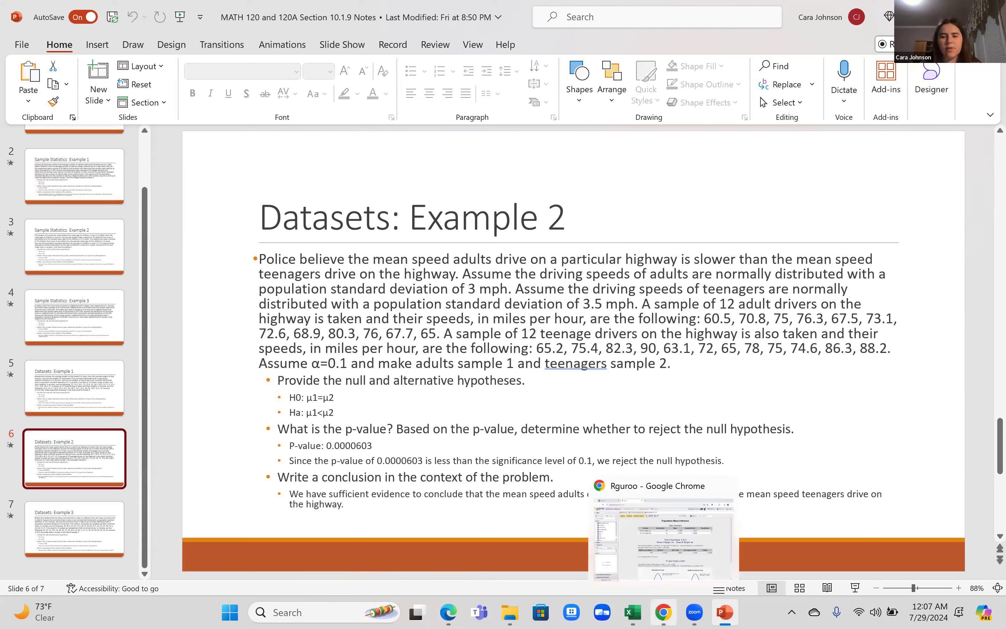
pyautogui.click(670, 576)
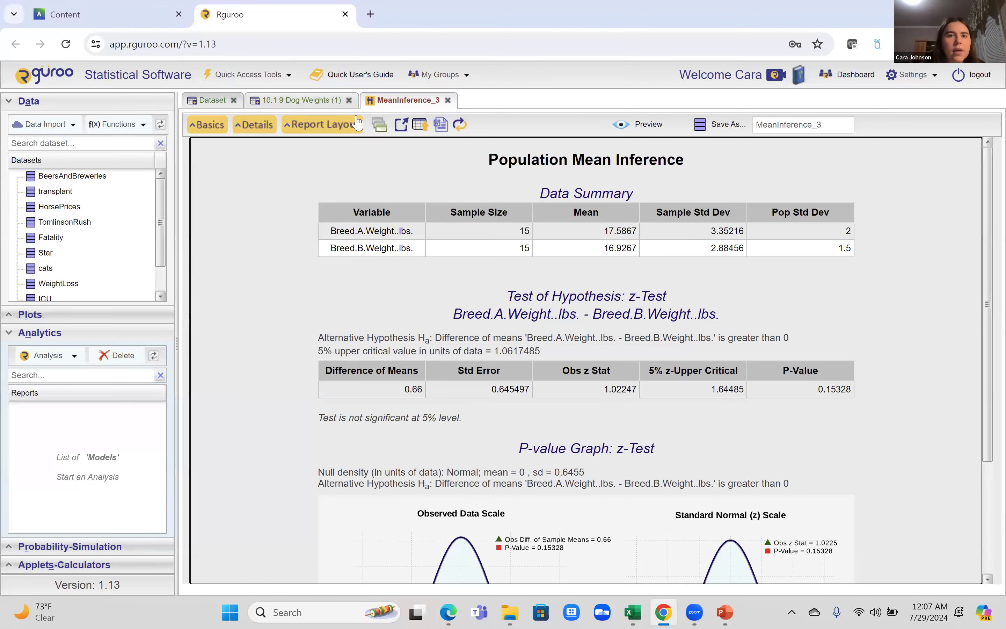
pyautogui.click(349, 99)
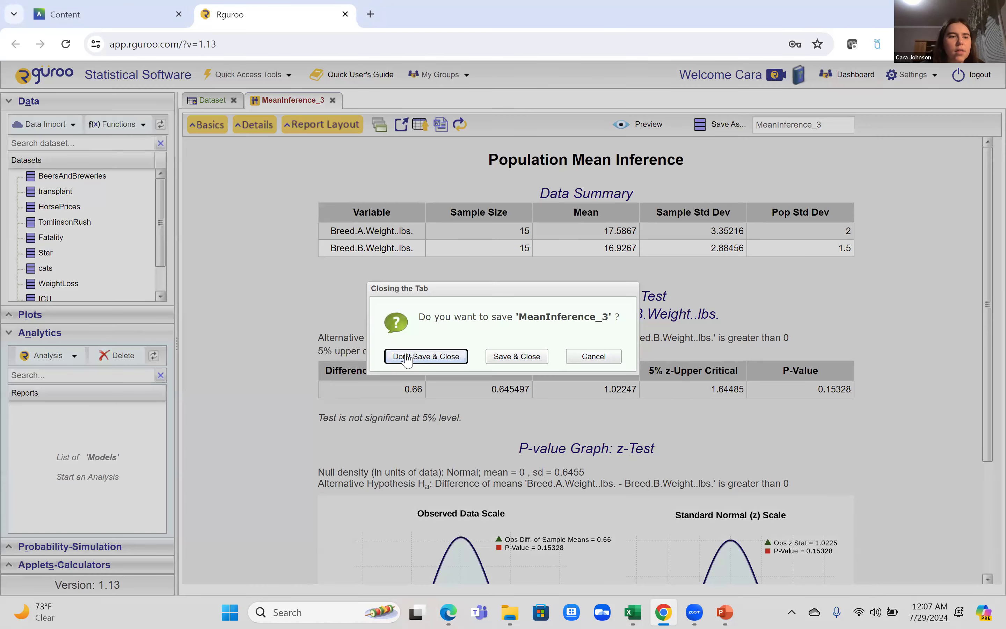
pyautogui.press('Return')
# Delete the 10.1.9 Dog Weights (1) dataset from the dataset list.
pyautogui.scroll(-2, 77, 262)
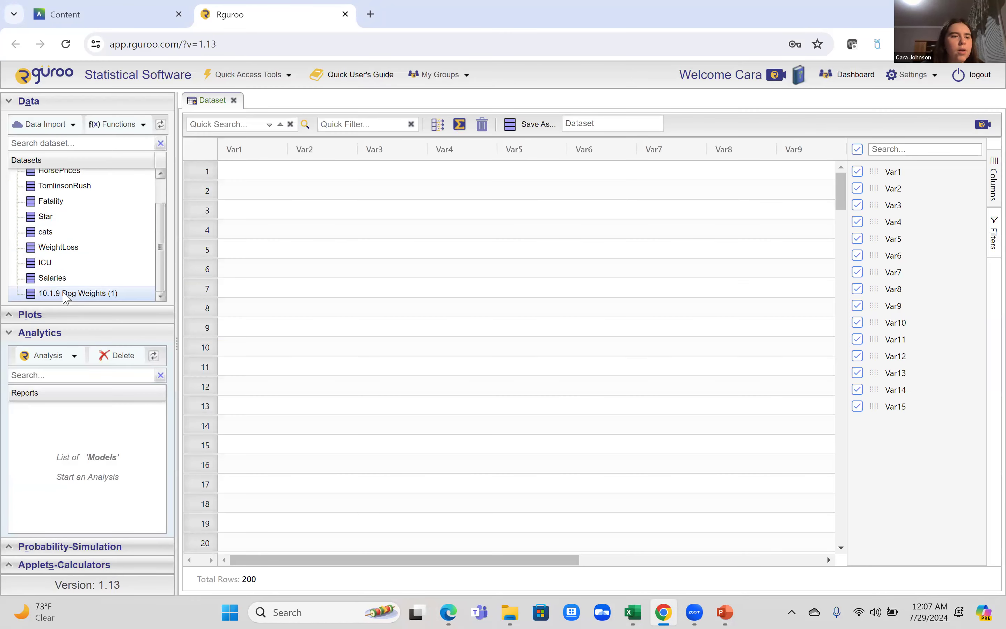
pyautogui.rightClick(65, 294)
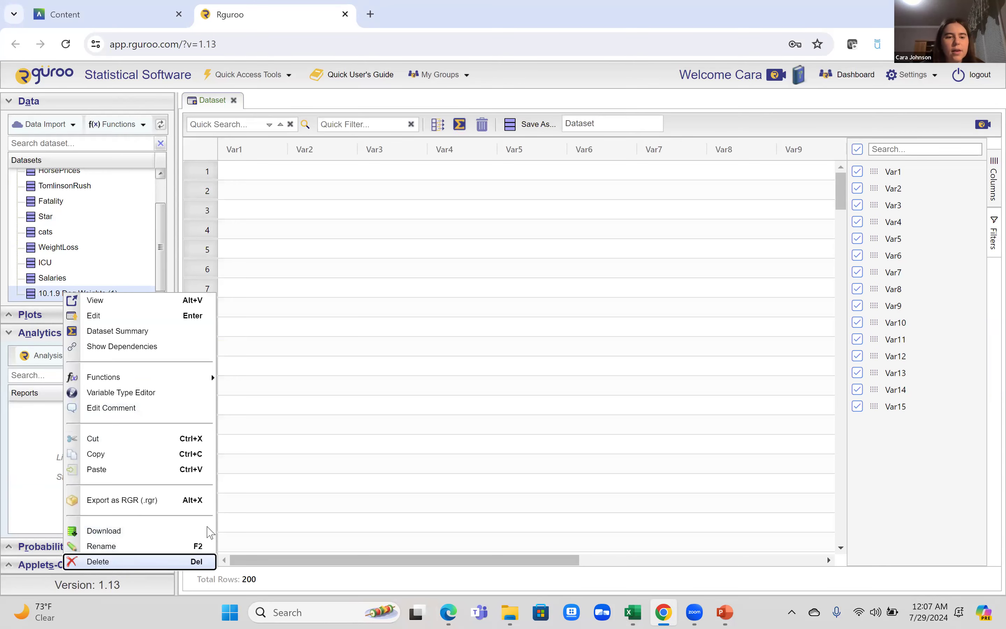
pyautogui.click(100, 561)
pyautogui.click(463, 357)
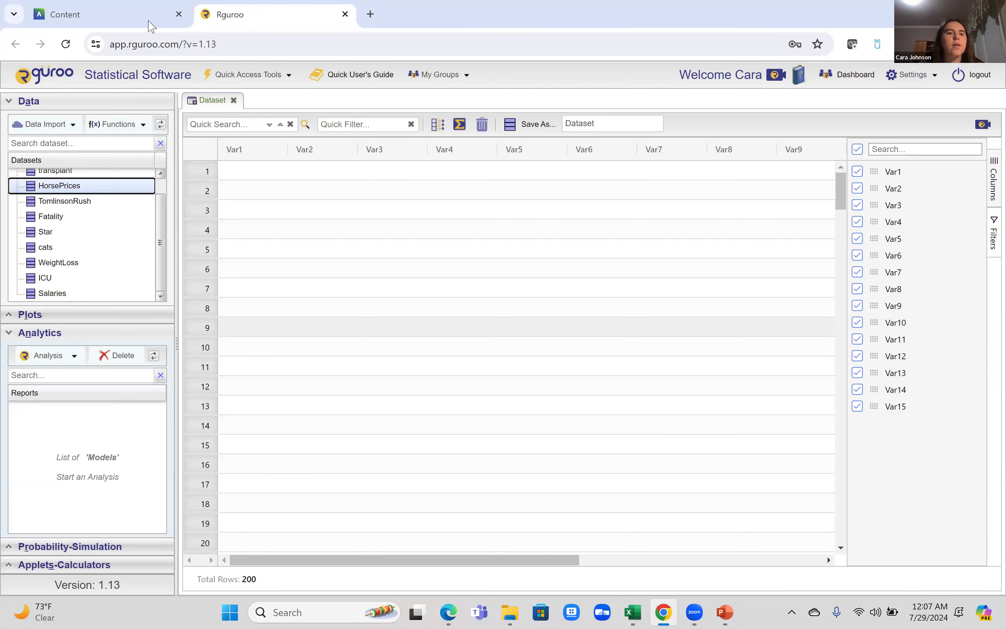
# Download 10.1.9 Driving Speeds.csv from the Blackboard course page, then return to Rguroo.
pyautogui.click(134, 6)
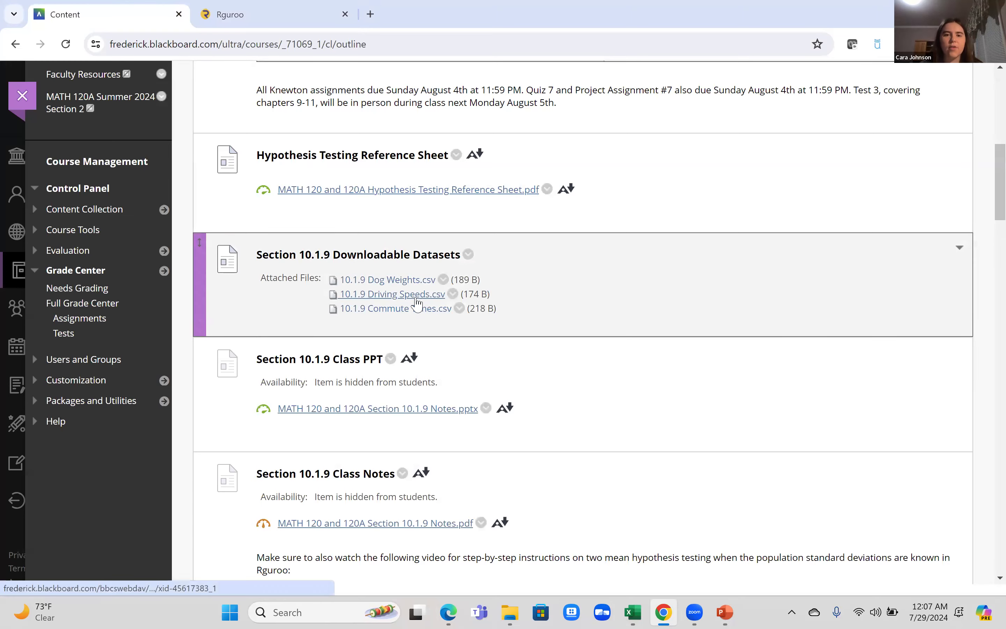
pyautogui.click(416, 299)
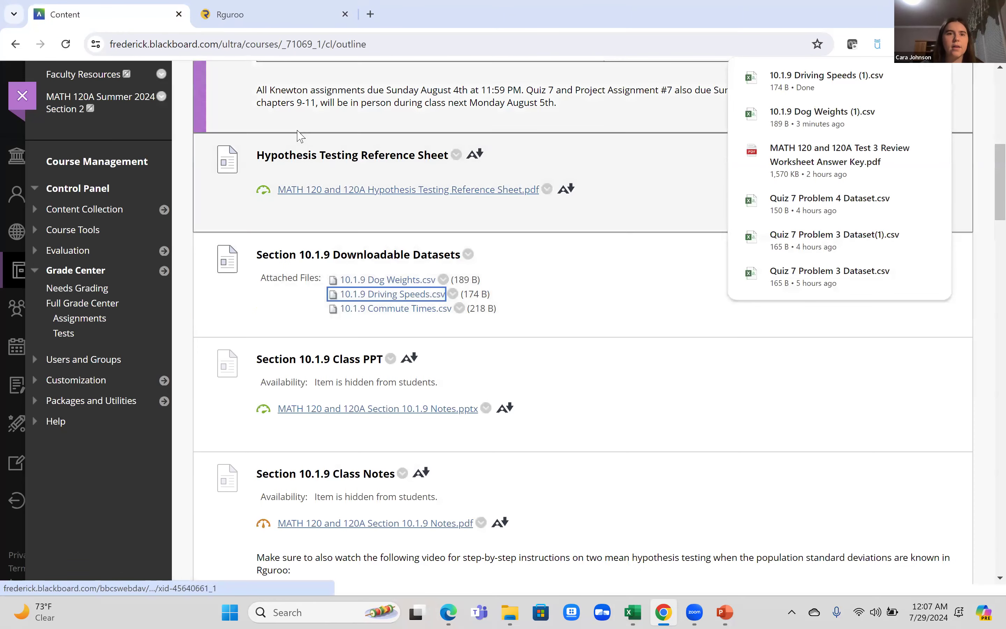
pyautogui.click(258, 14)
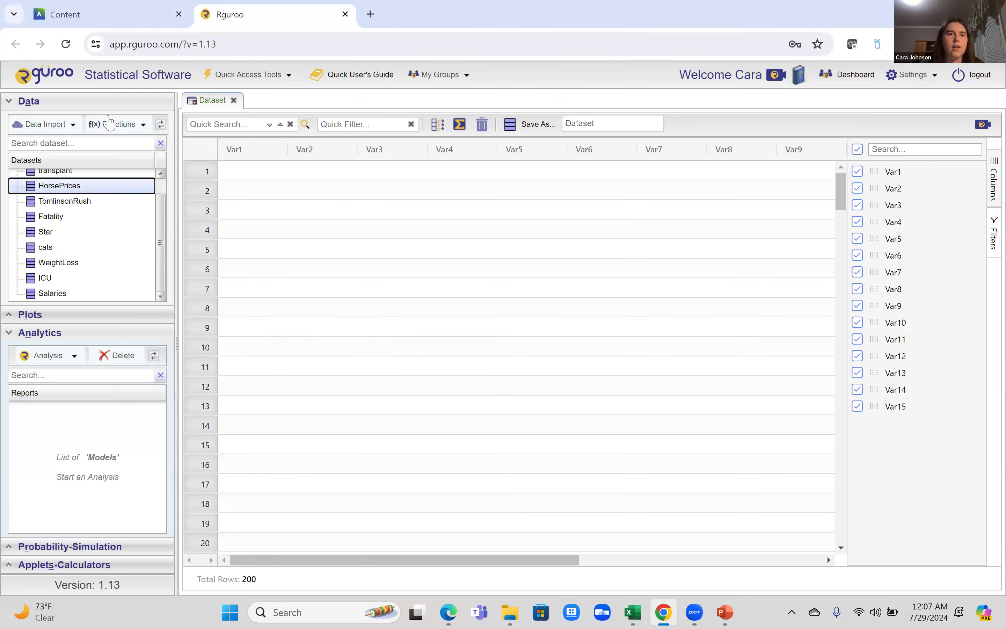
# Import the downloaded 10.1.9 Driving Speeds (1) file from Downloads as a comma-separated dataset and close its data summary.
pyautogui.click(72, 127)
pyautogui.click(69, 144)
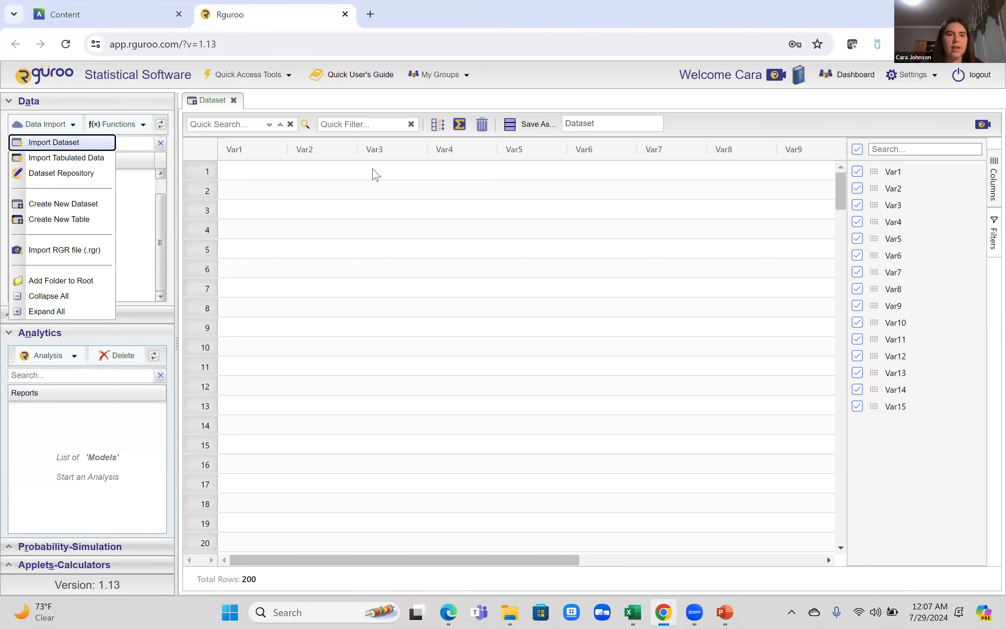
pyautogui.click(451, 192)
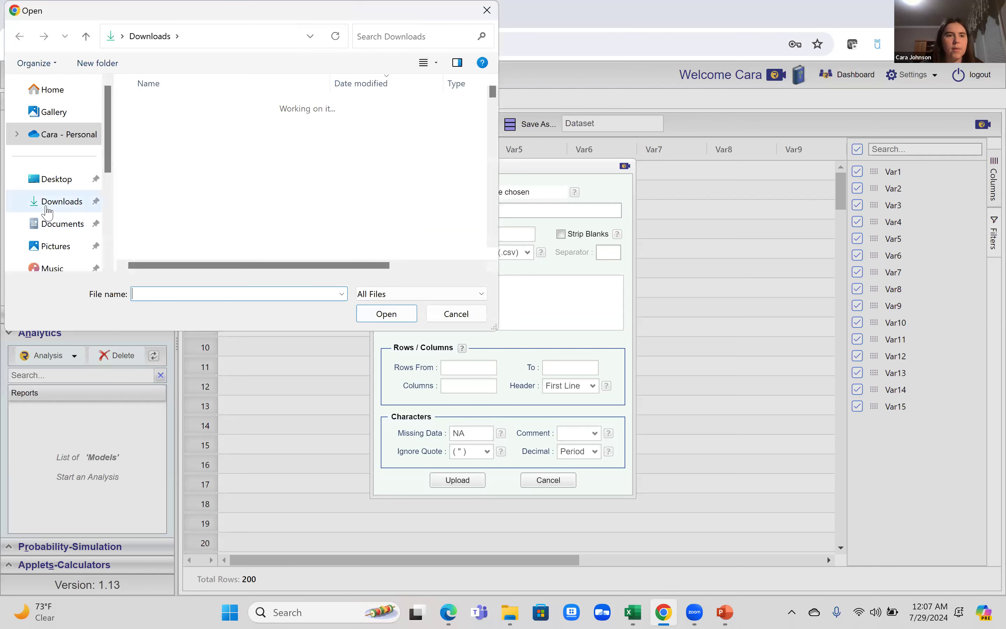
pyautogui.click(46, 204)
pyautogui.click(157, 122)
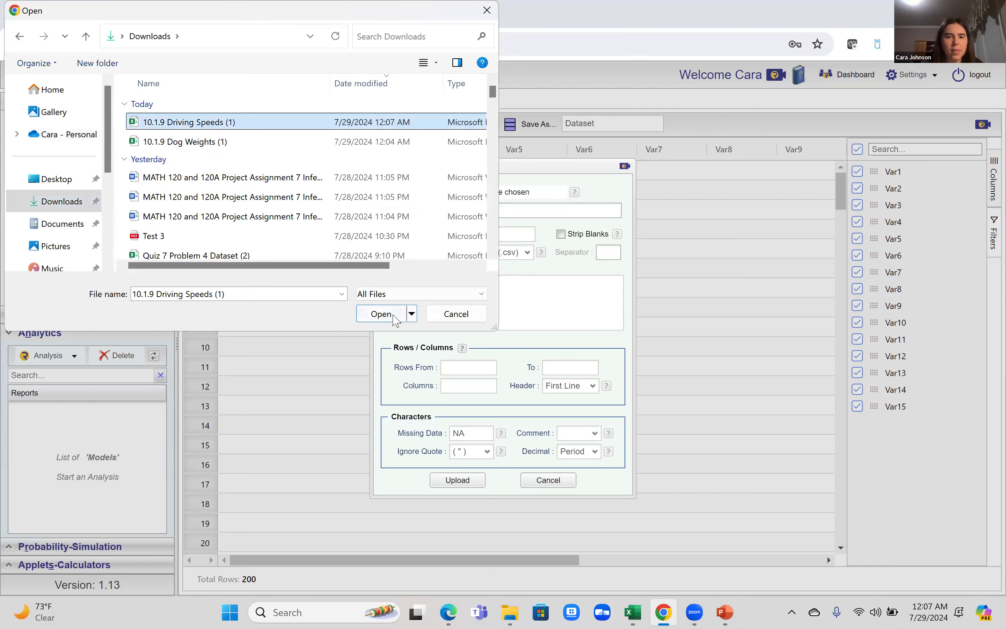
pyautogui.click(386, 315)
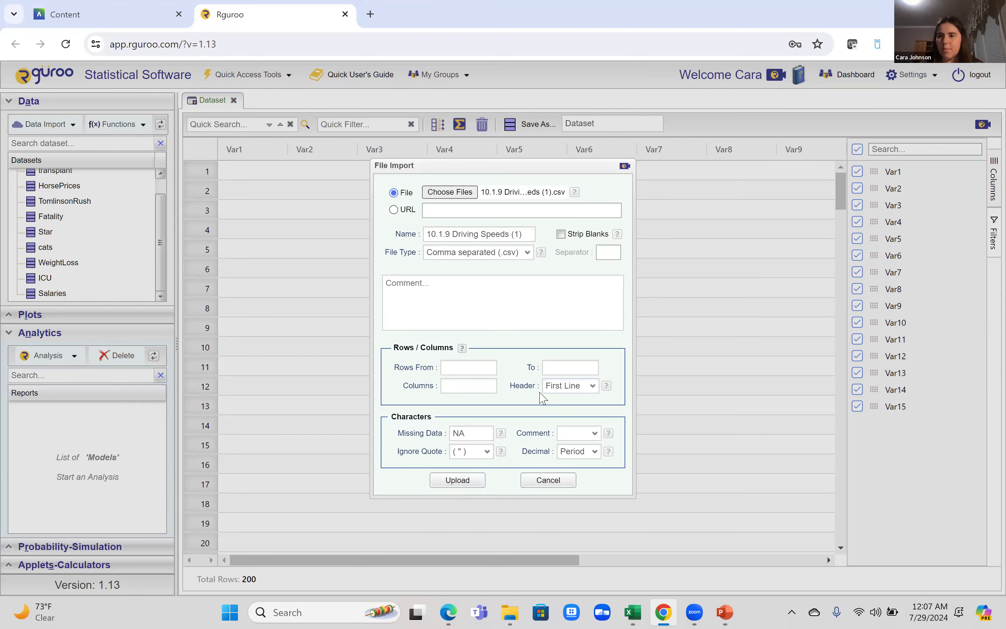
pyautogui.click(461, 483)
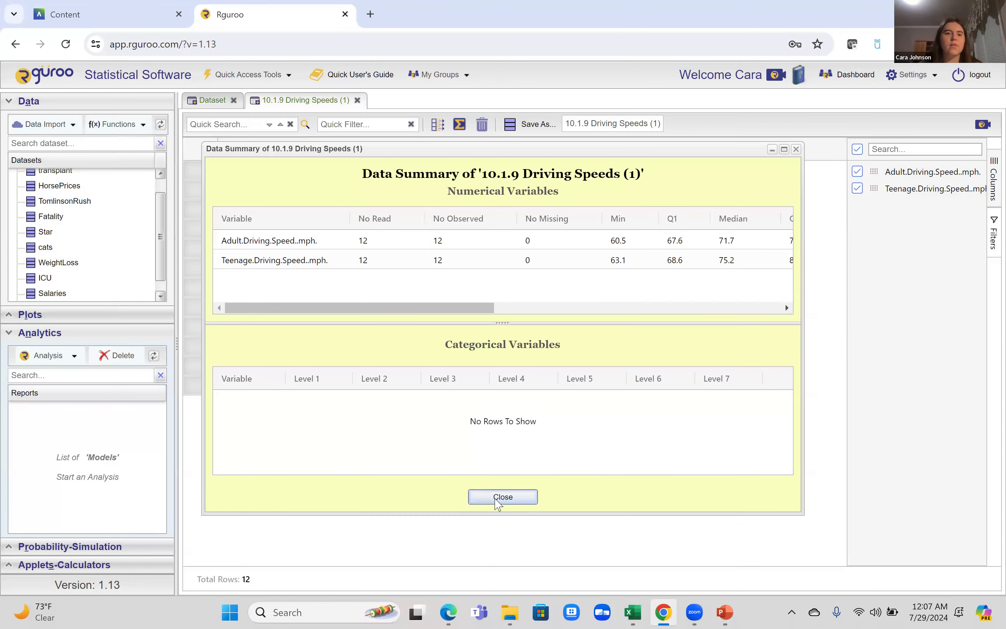
pyautogui.click(499, 497)
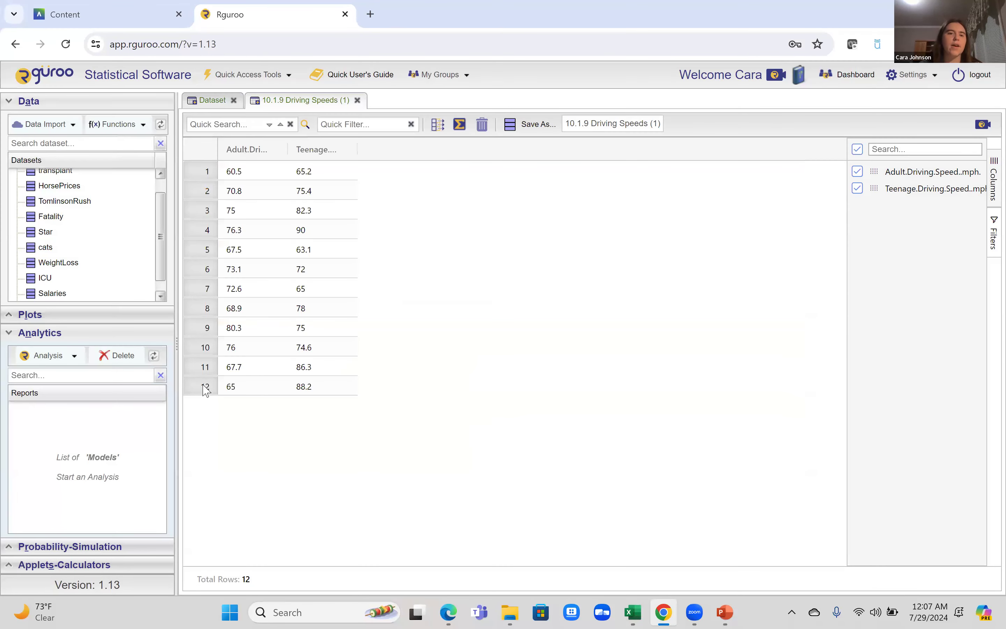
# Start a One & Two Population mean inference on 10.1.9 Driving Speeds (1) with adult speed as Variable 1 and teenage speed as Variable 2.
pyautogui.click(56, 356)
pyautogui.moveTo(66, 374)
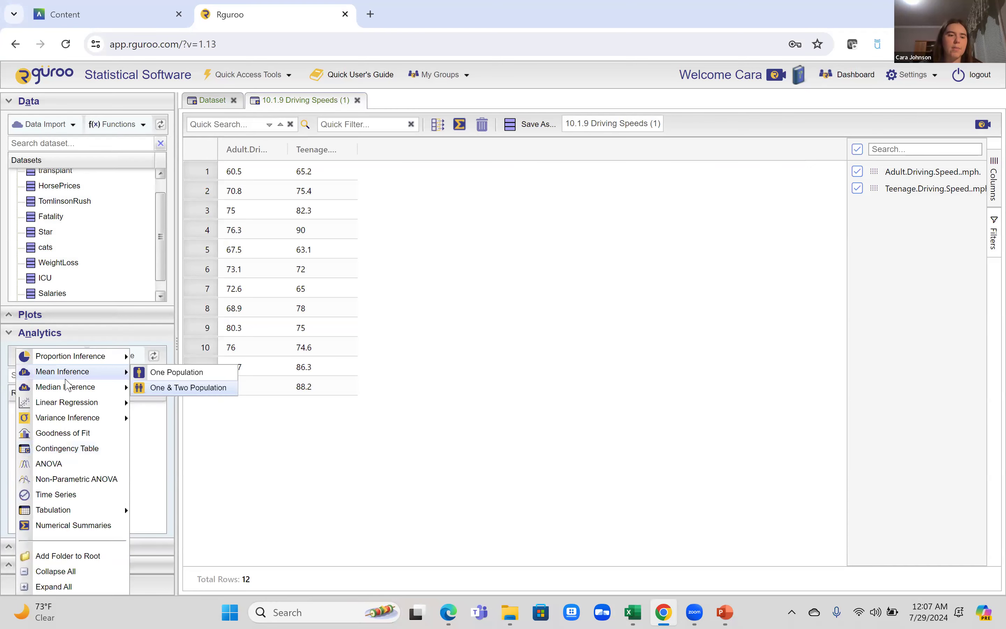
pyautogui.click(163, 390)
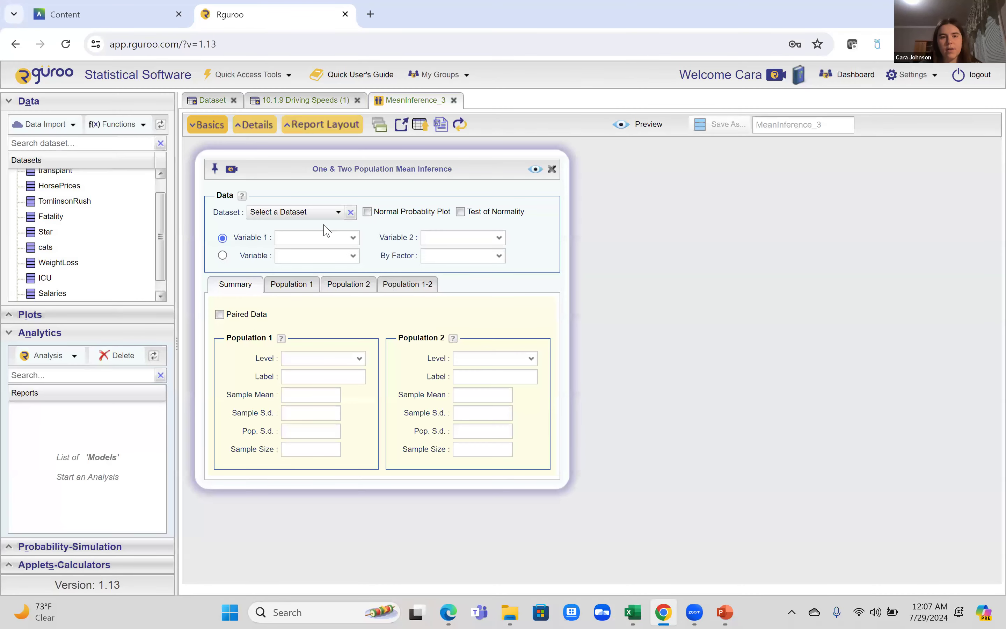
pyautogui.click(314, 213)
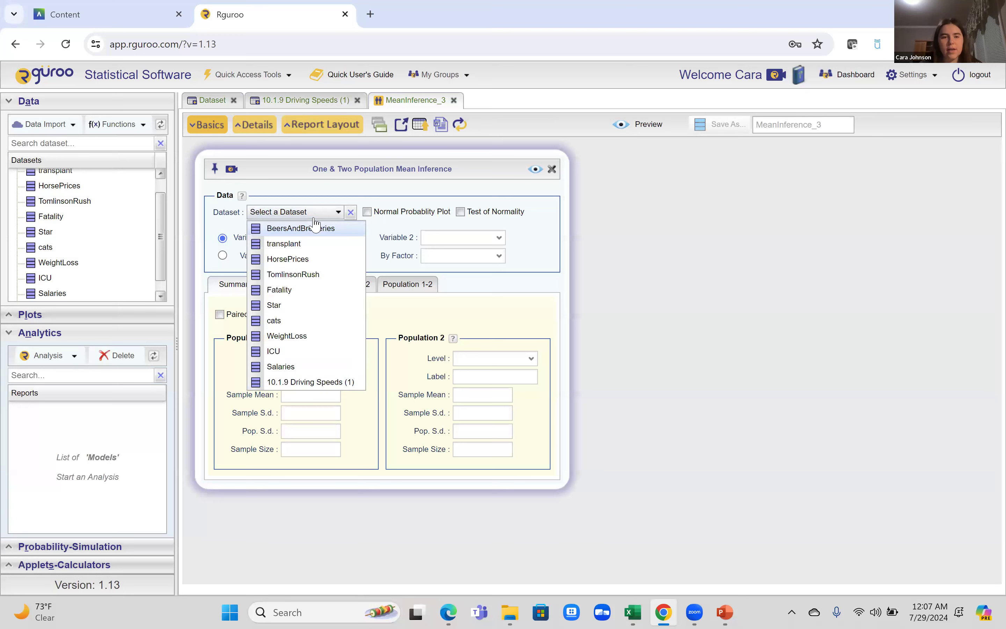
pyautogui.click(319, 383)
pyautogui.click(349, 240)
pyautogui.click(347, 251)
pyautogui.click(495, 244)
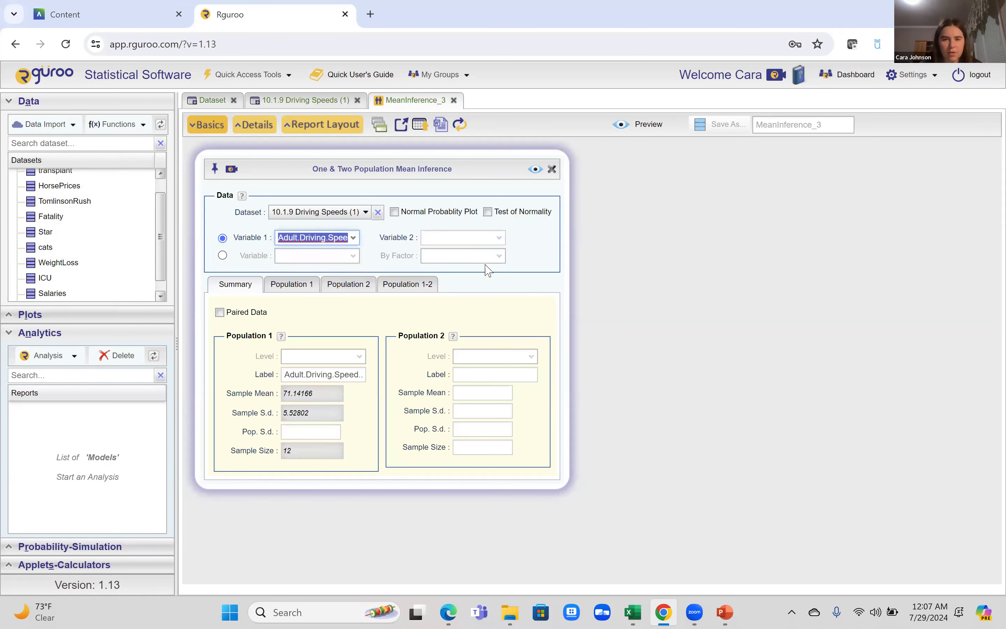
pyautogui.click(486, 263)
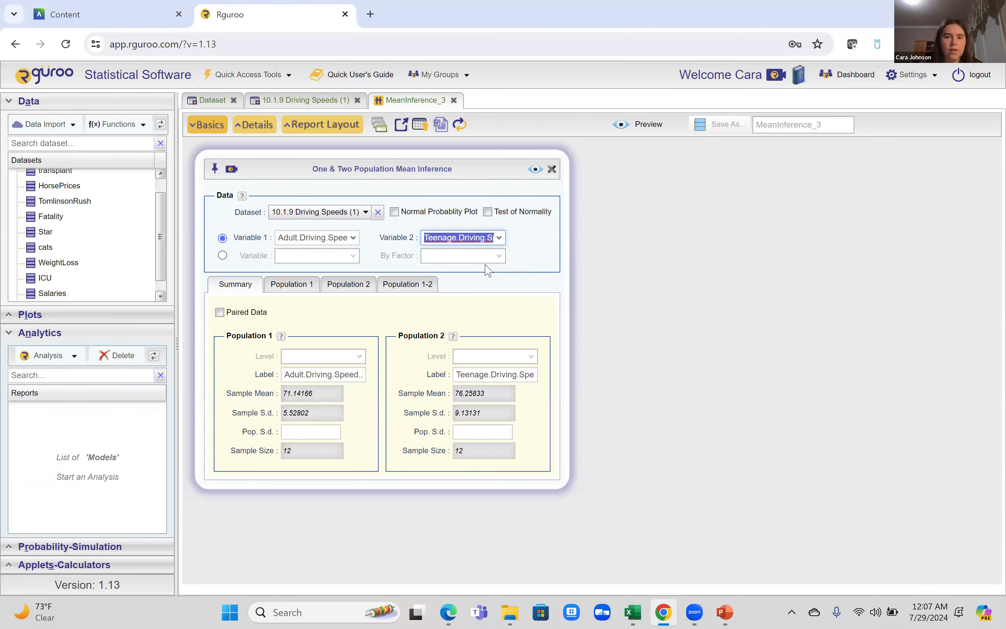
# Enter population standard deviations of 3 for adults and 3.5 for teenagers, taken from the PowerPoint notes.
pyautogui.click(328, 430)
pyautogui.moveTo(724, 608)
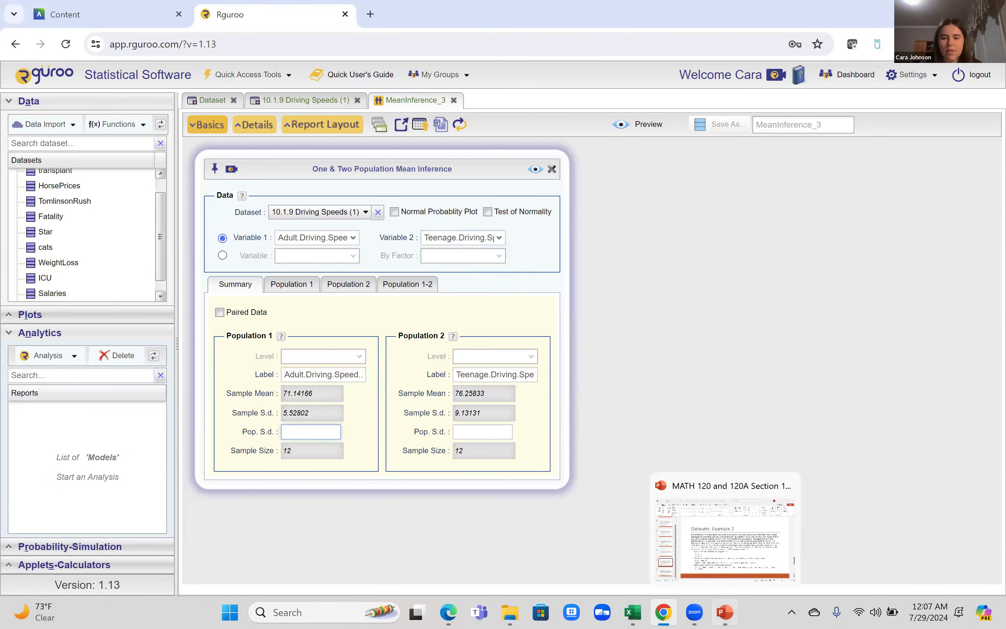
pyautogui.click(534, 310)
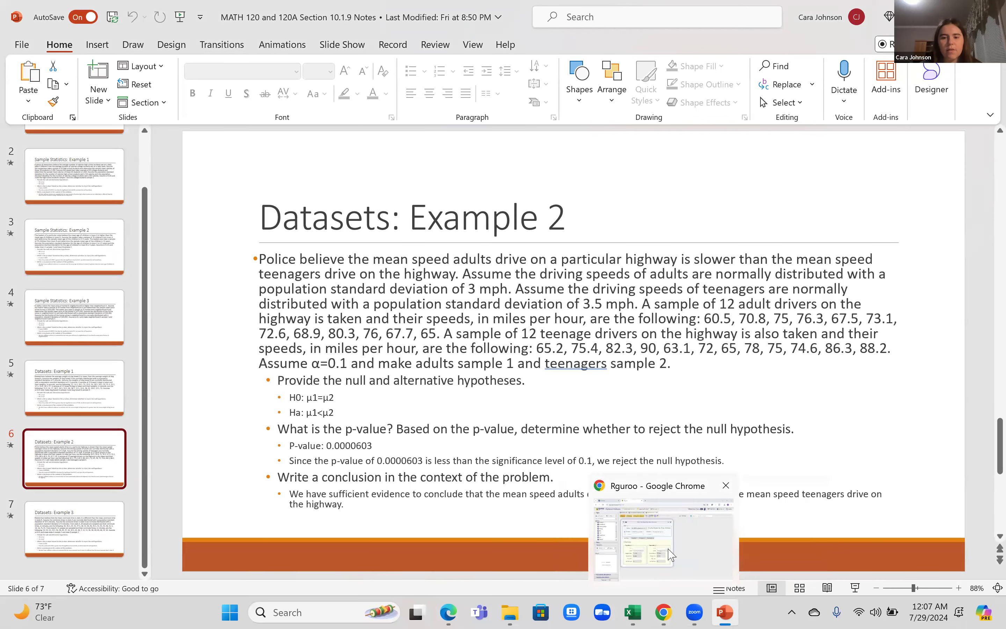
pyautogui.click(664, 612)
pyautogui.click(503, 433)
pyautogui.write('.')
# Set the significance level of the Population 1-2 hypothesis test to 0.1, checking the PowerPoint notes for α.
pyautogui.click(427, 287)
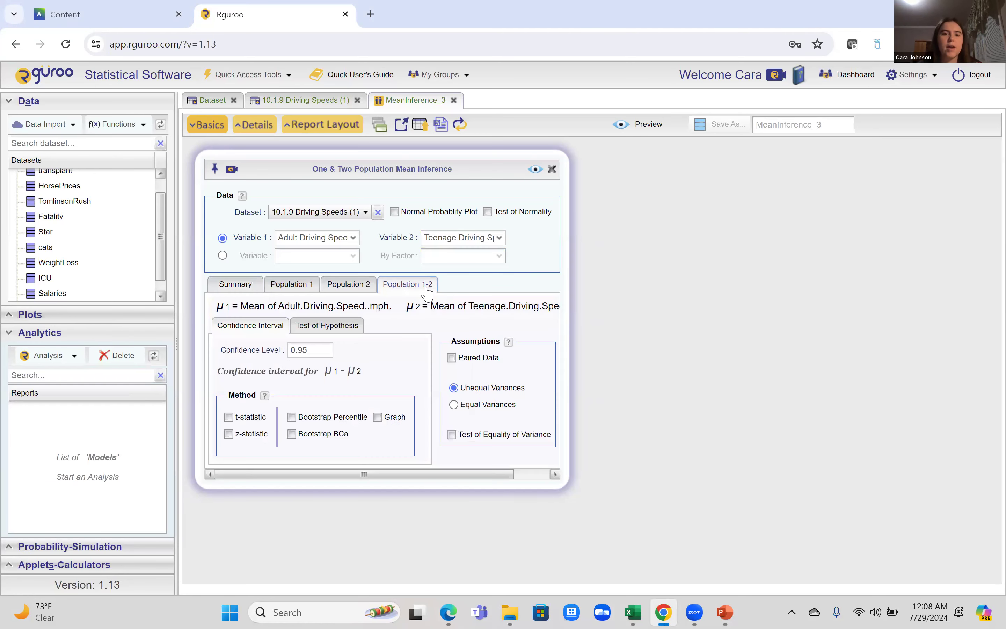
pyautogui.click(347, 333)
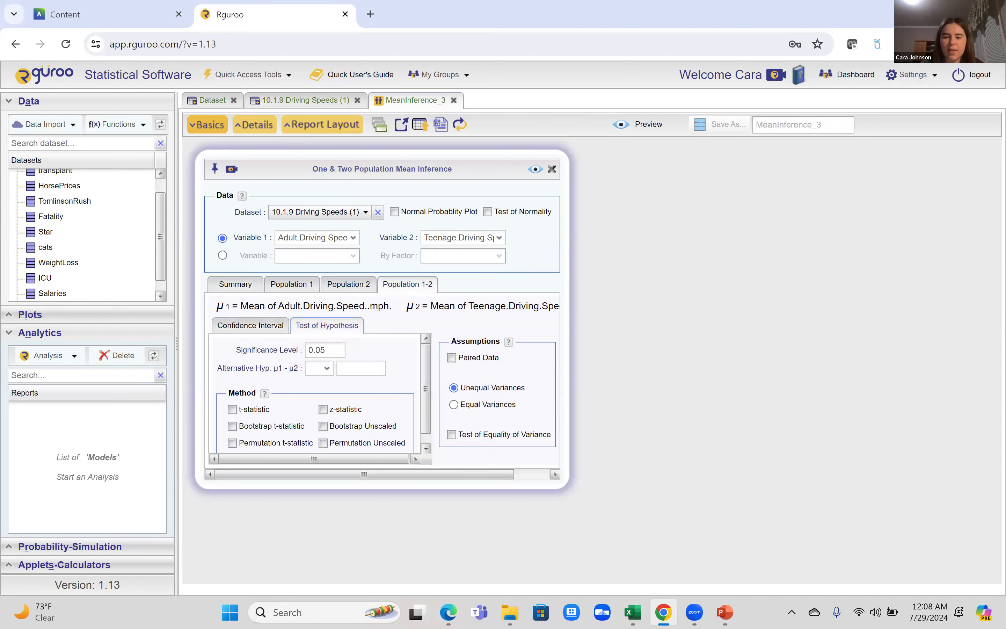
pyautogui.moveTo(724, 612)
pyautogui.click(762, 549)
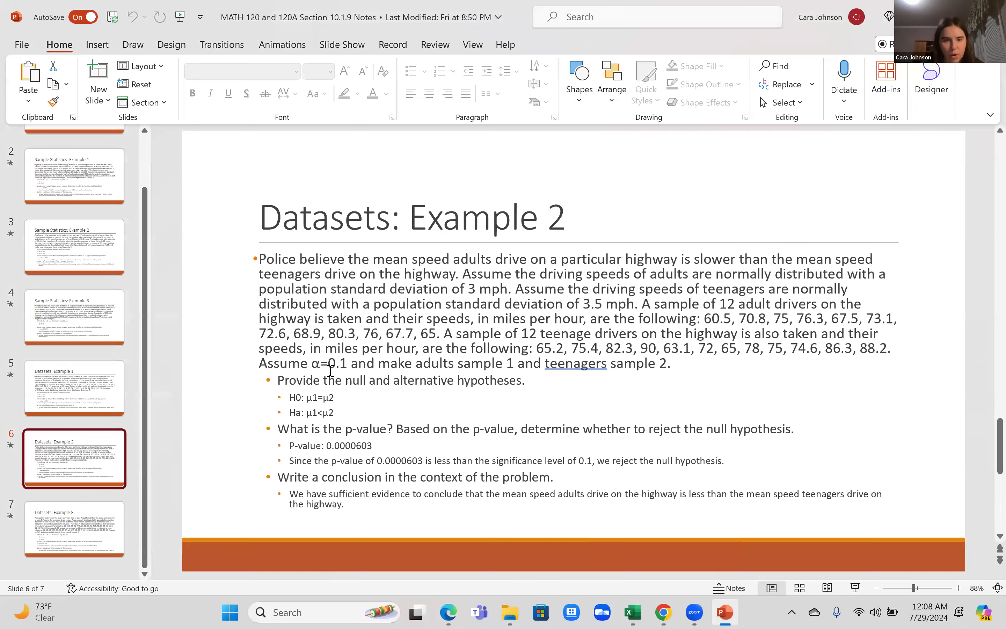
pyautogui.moveTo(663, 612)
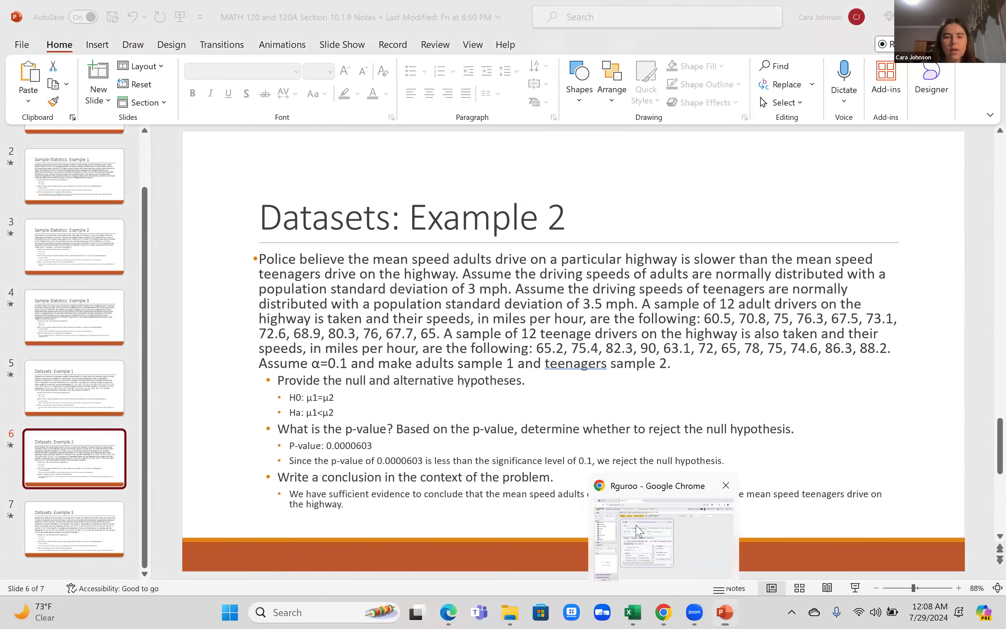
pyautogui.click(661, 549)
pyautogui.doubleClick(331, 348)
pyautogui.write('0.1')
# Set the alternative hypothesis to μ1 - μ2 < 0 as in the PowerPoint notes and preview the z-statistic test report.
pyautogui.moveTo(726, 612)
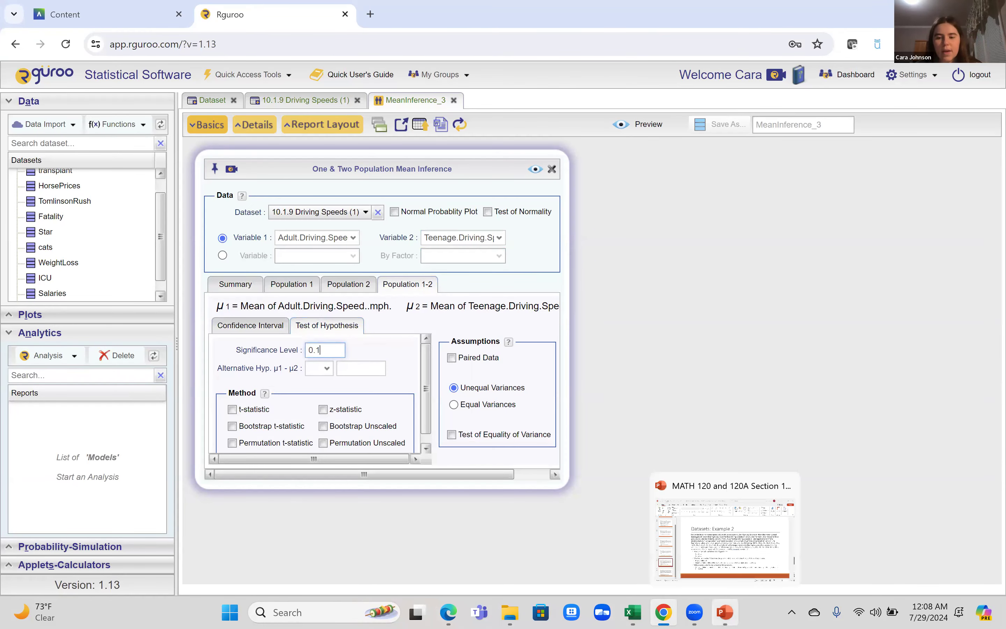
pyautogui.click(742, 563)
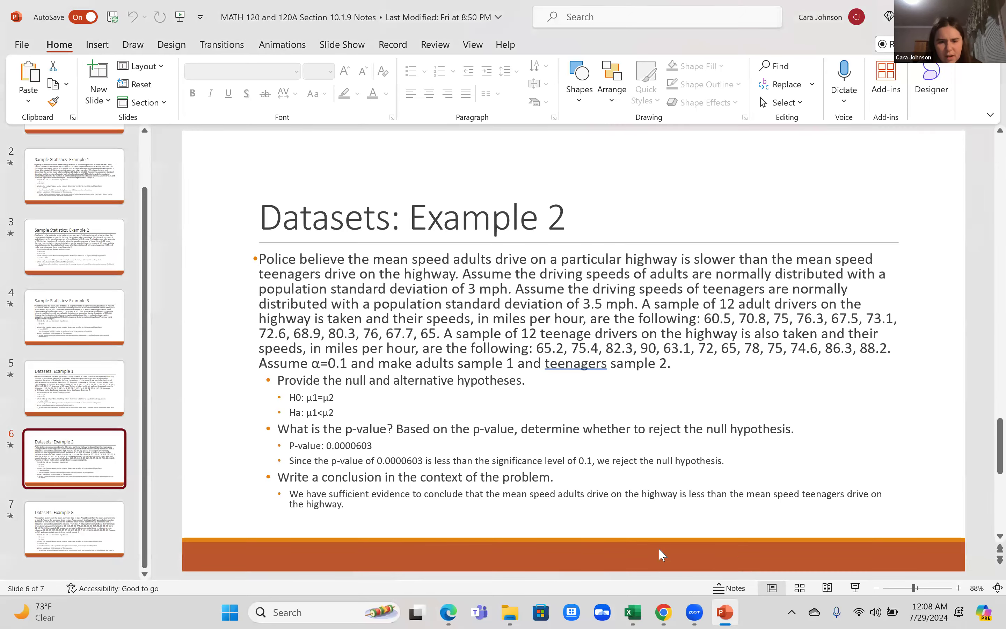
pyautogui.moveTo(664, 612)
pyautogui.click(681, 533)
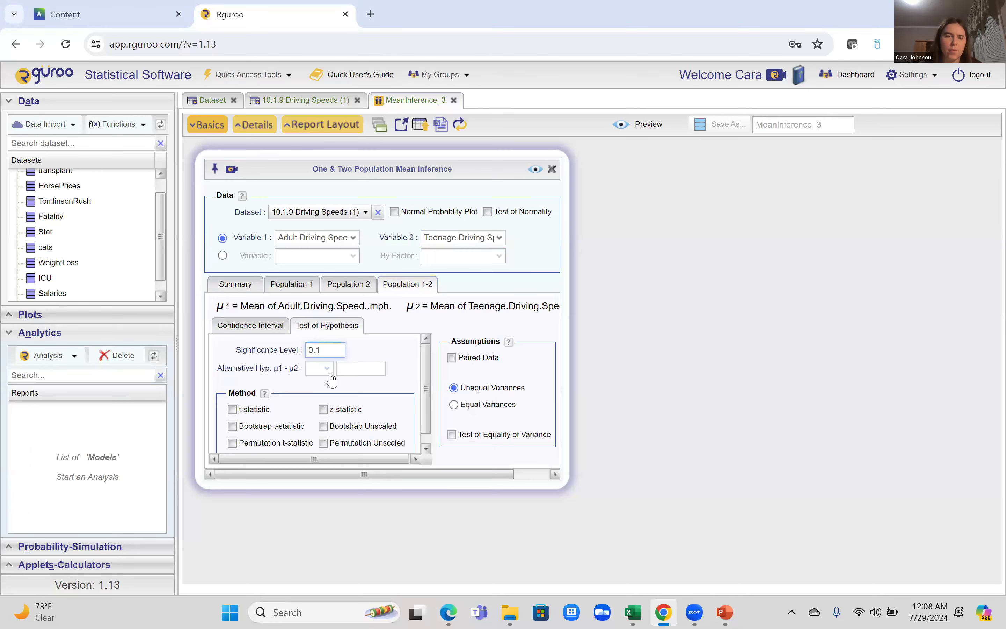
pyautogui.click(326, 370)
pyautogui.click(320, 380)
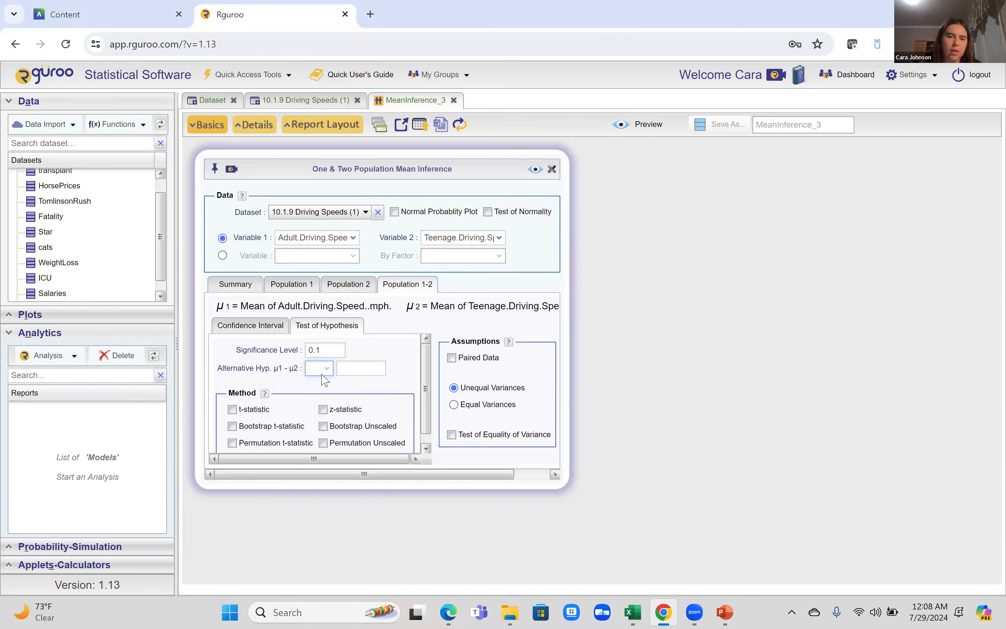
pyautogui.click(320, 368)
pyautogui.click(324, 398)
pyautogui.click(358, 364)
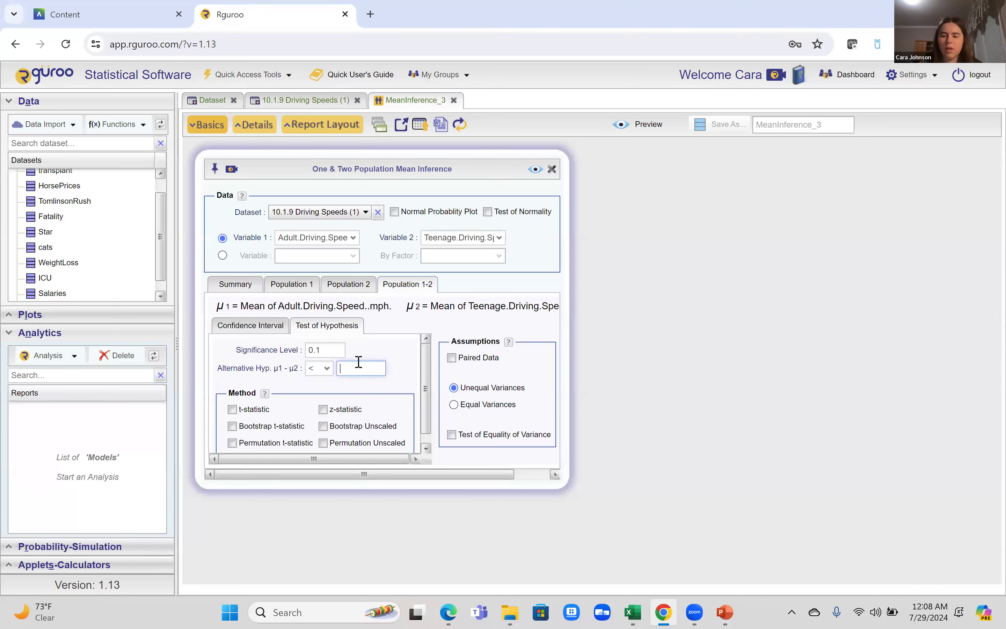
pyautogui.click(323, 409)
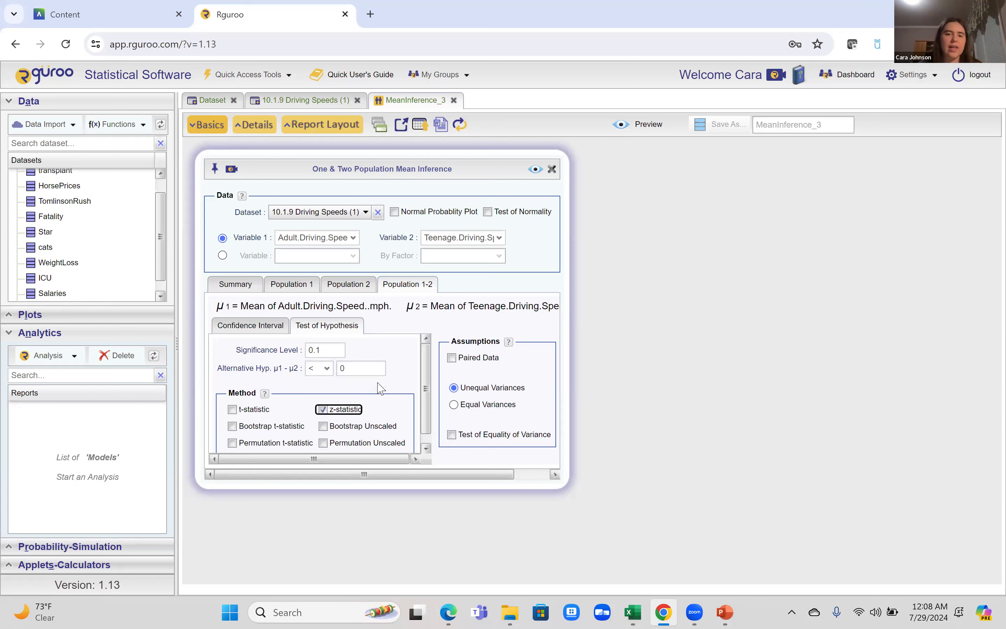
pyautogui.click(535, 169)
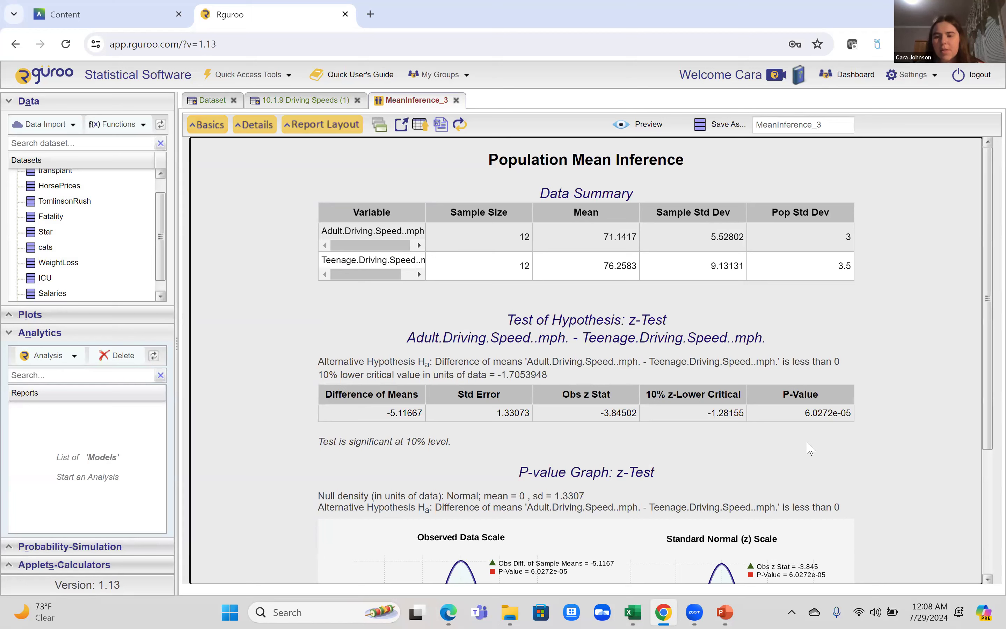
# Compare the p-value in the Rguroo z-test report with the answer on the Datasets: Example 2 slide in PowerPoint.
pyautogui.moveTo(724, 612)
pyautogui.click(756, 529)
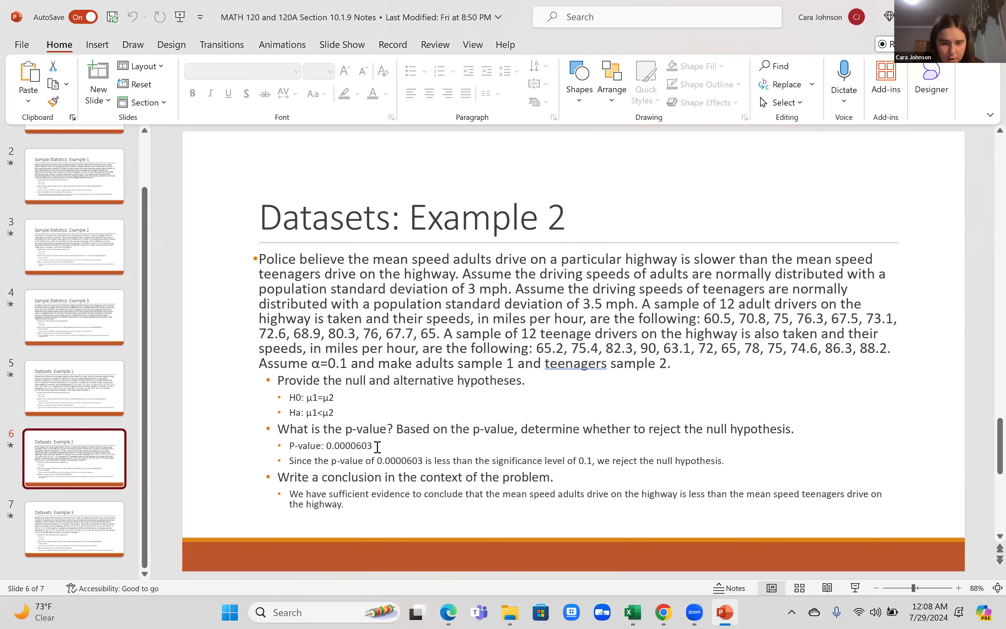
pyautogui.moveTo(667, 609)
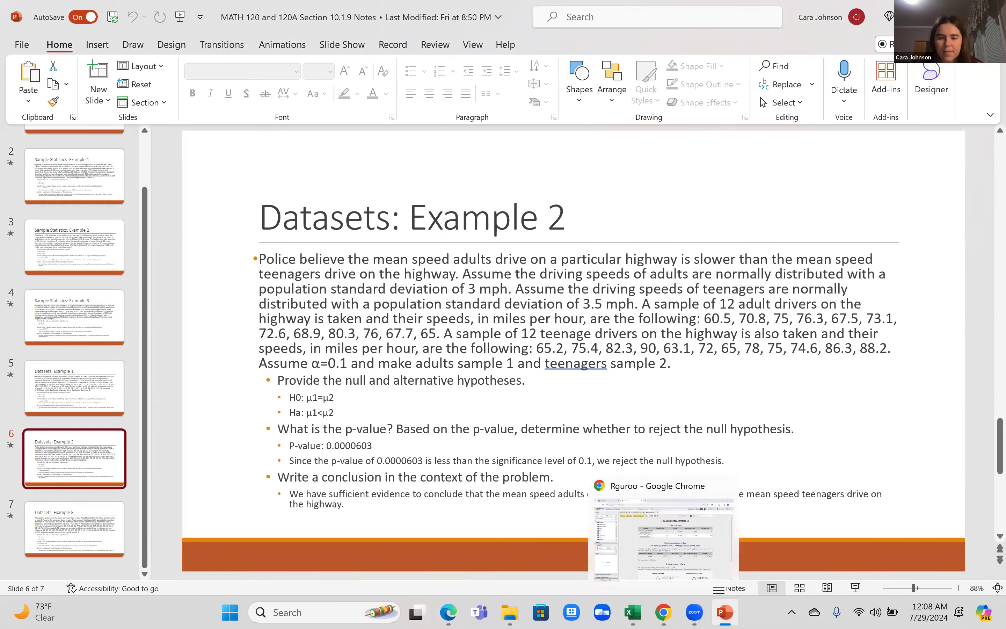
pyautogui.click(722, 498)
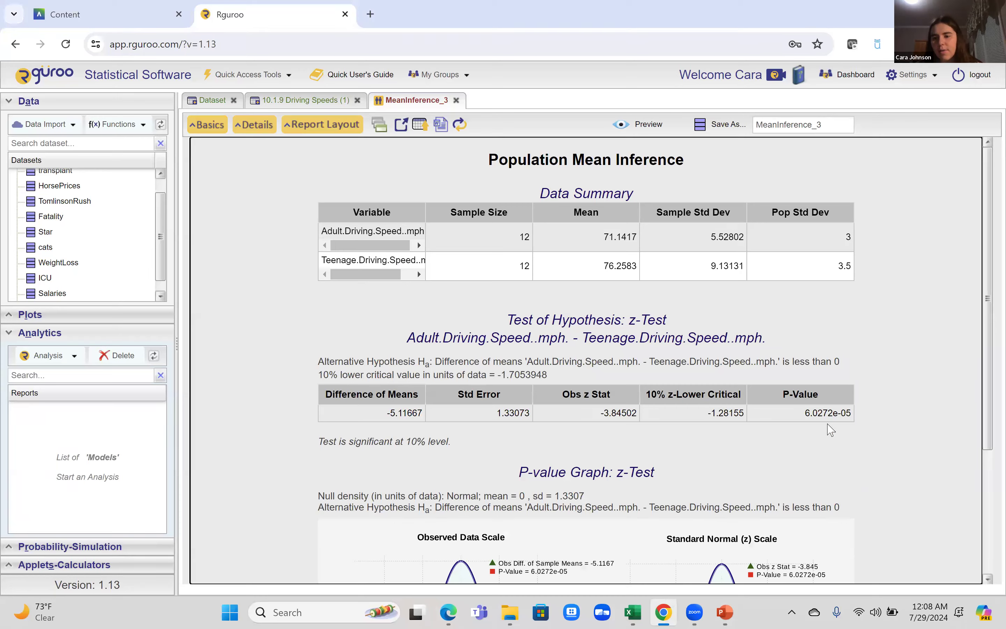
pyautogui.moveTo(719, 610)
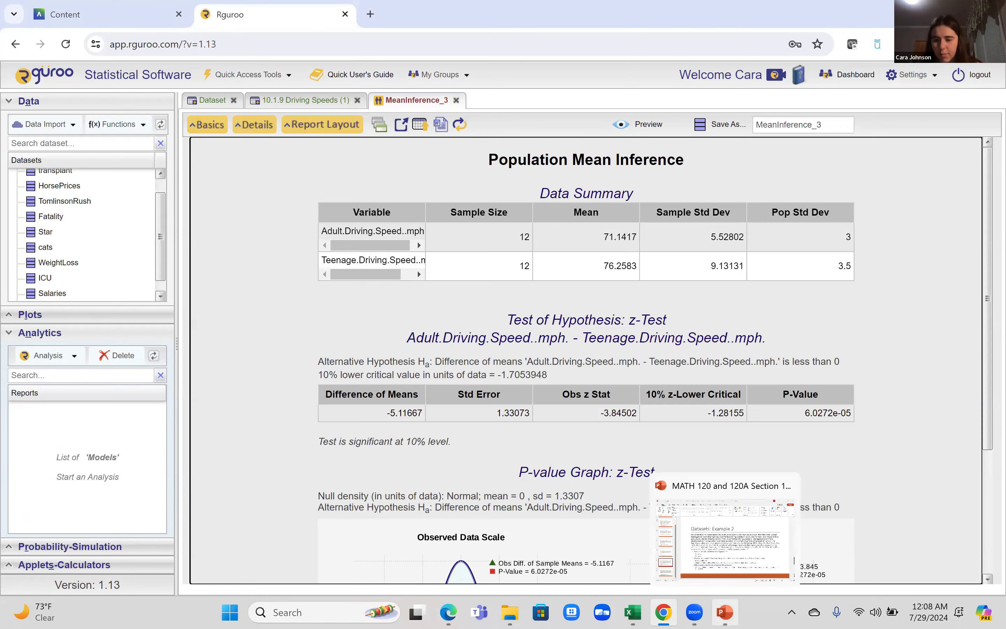
pyautogui.click(750, 547)
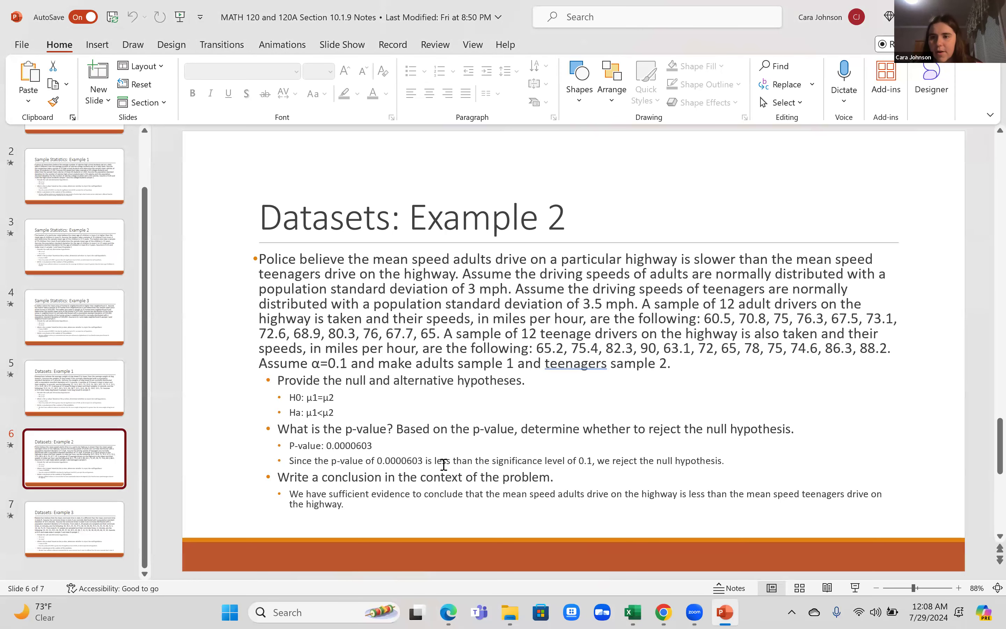